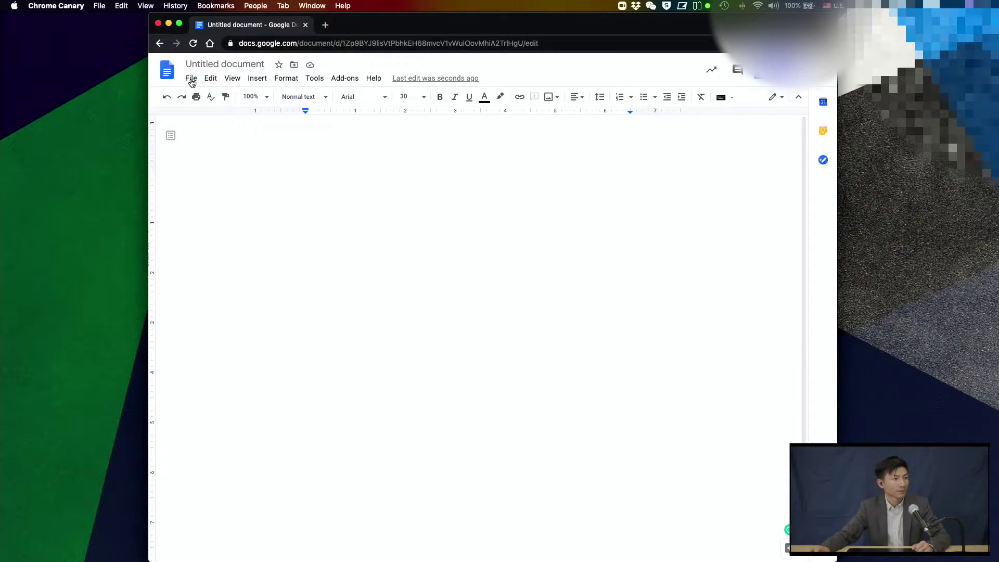
Set the document language to 中文(中国) from the File > Language submenu.
{"action": "left_click", "coordinate": [191, 80]}
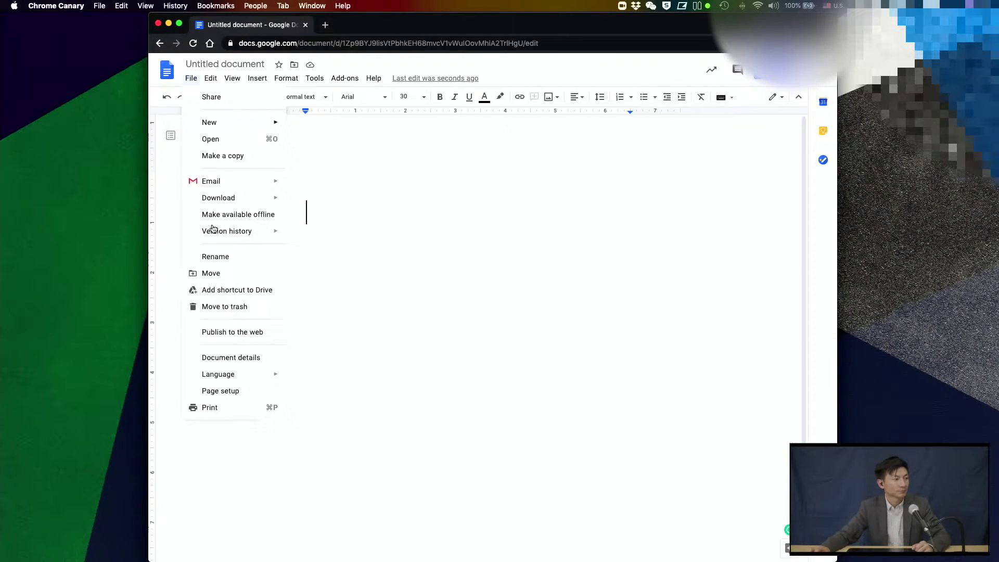
{"action": "mouse_move", "coordinate": [236, 372]}
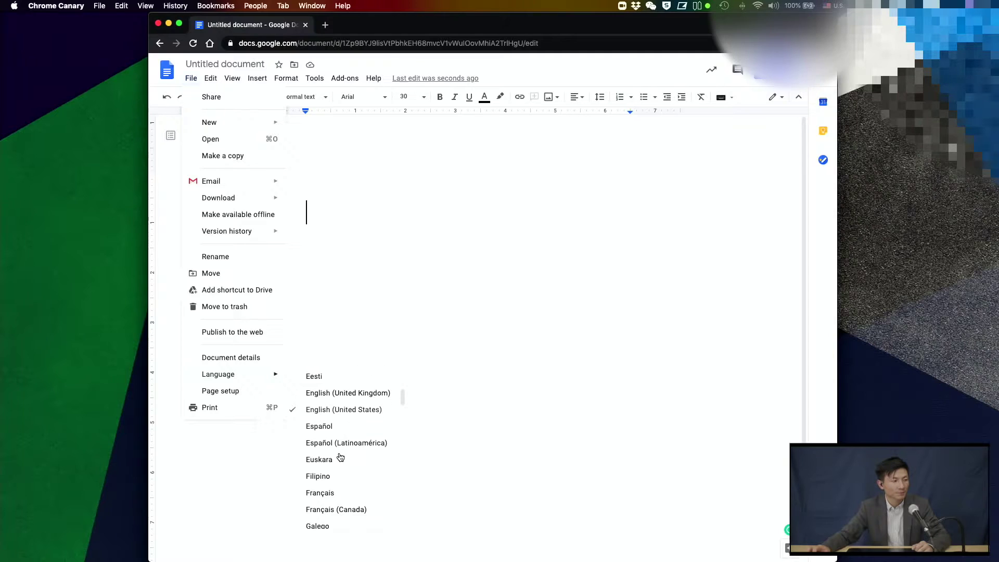
{"action": "scroll", "coordinate": [339, 457], "scroll_direction": "down", "scroll_amount": 2}
{"action": "scroll", "coordinate": [340, 457], "scroll_direction": "down", "scroll_amount": 15}
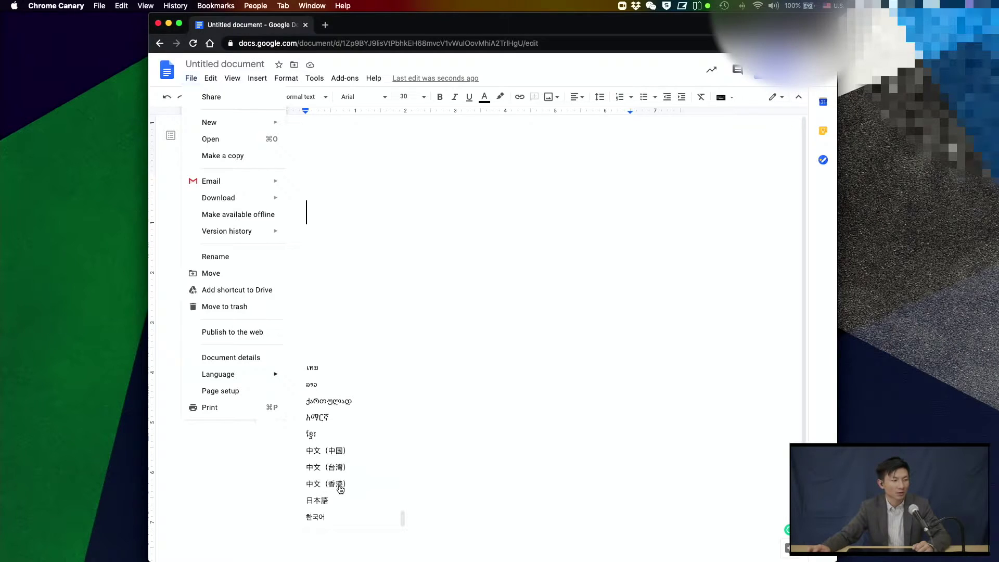
{"action": "left_click", "coordinate": [335, 453]}
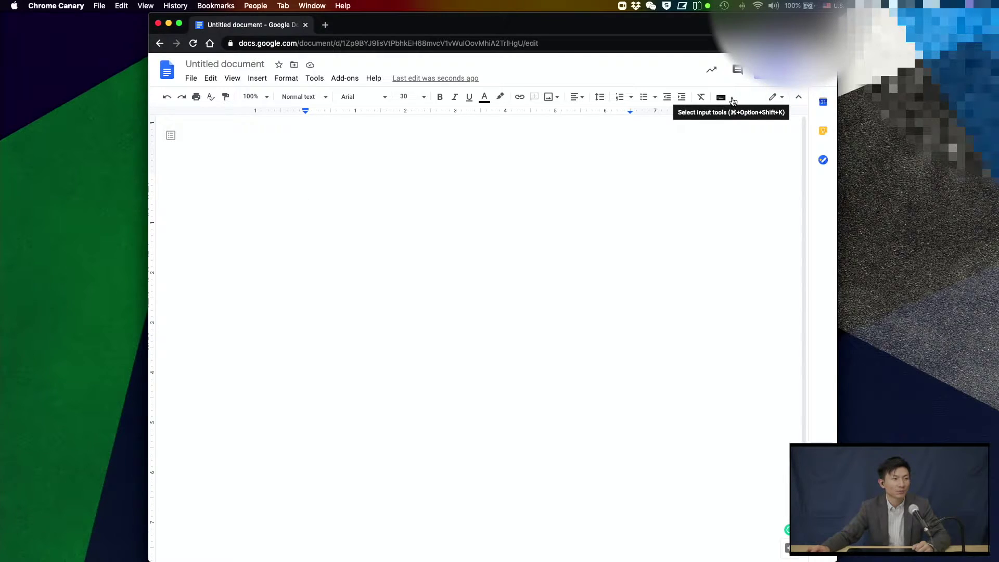
Switch the input tool to 拼音 and type 'wo shi laoshi .' to enter 我是老师。.
{"action": "left_click", "coordinate": [732, 101]}
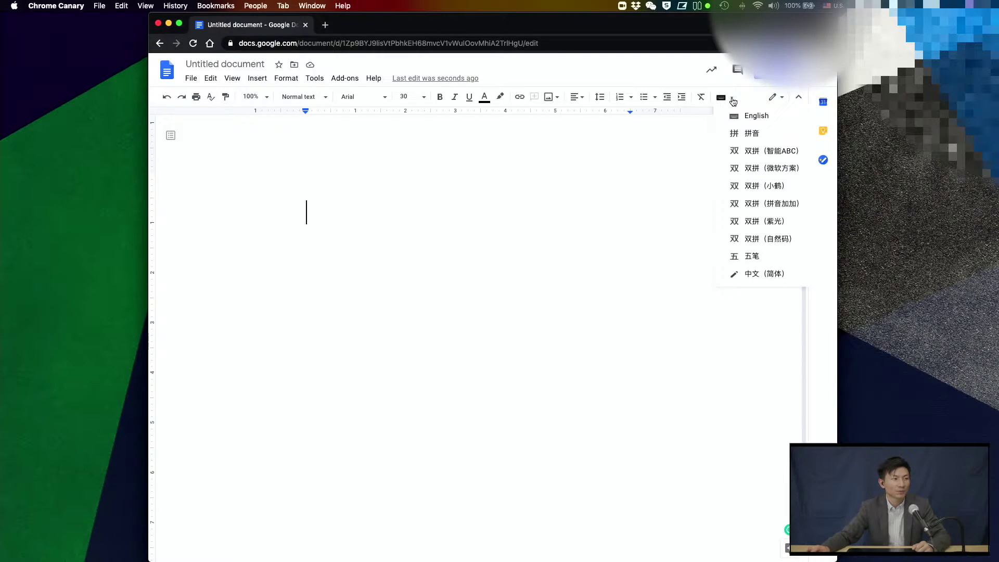
{"action": "left_click", "coordinate": [758, 135]}
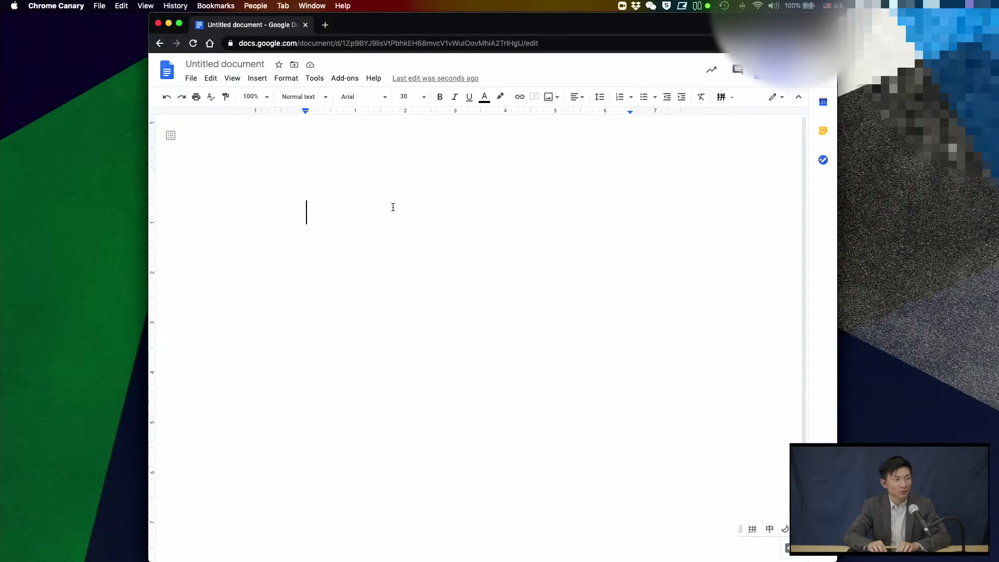
{"action": "type", "text": "w"}
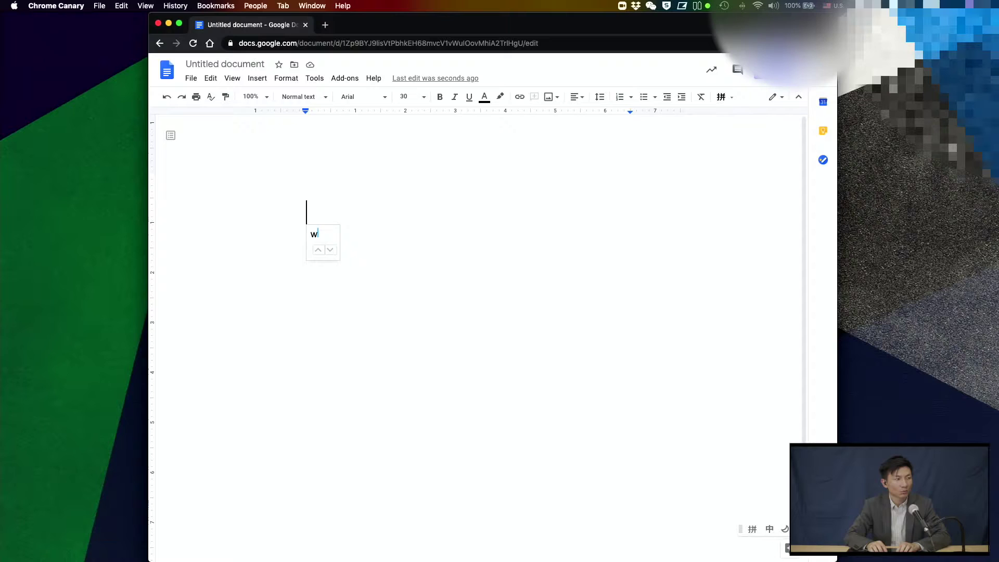
{"action": "type", "text": "o shi lao"}
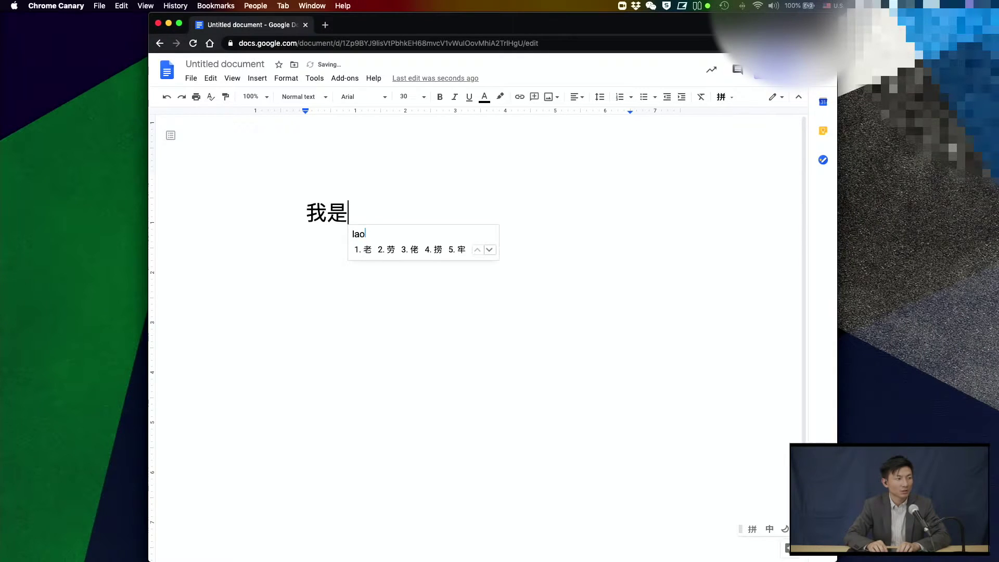
{"action": "type", "text": "shi ."}
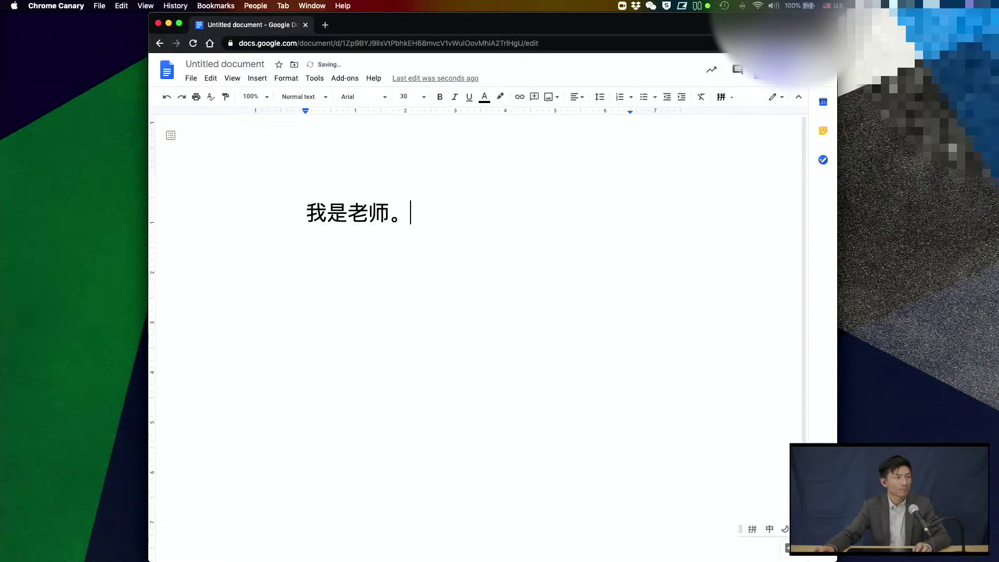
Apply the 宋体 font to the whole sentence 我是老师。 and return the caret to its end.
{"action": "triple_click", "coordinate": [276, 210]}
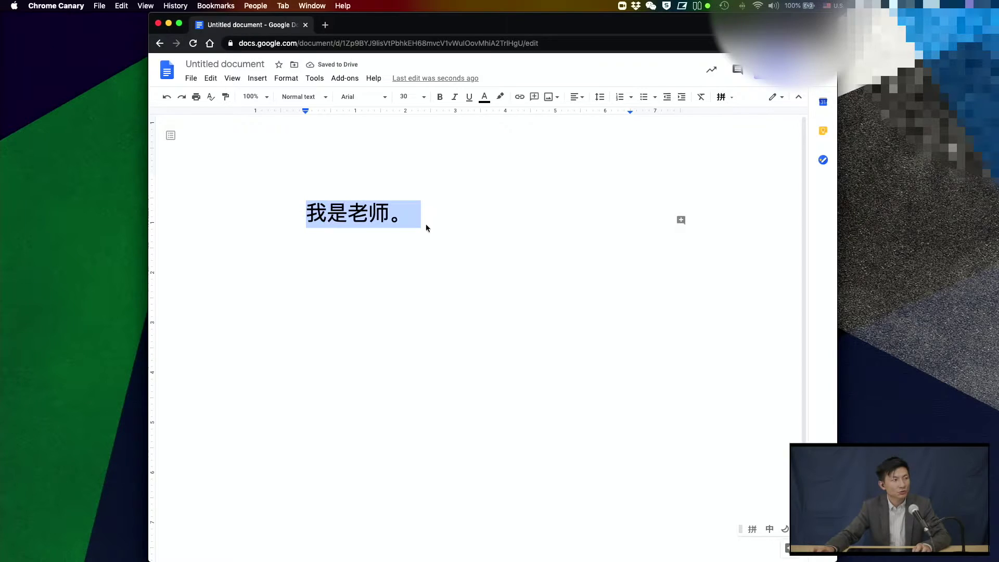
{"action": "left_click", "coordinate": [377, 99]}
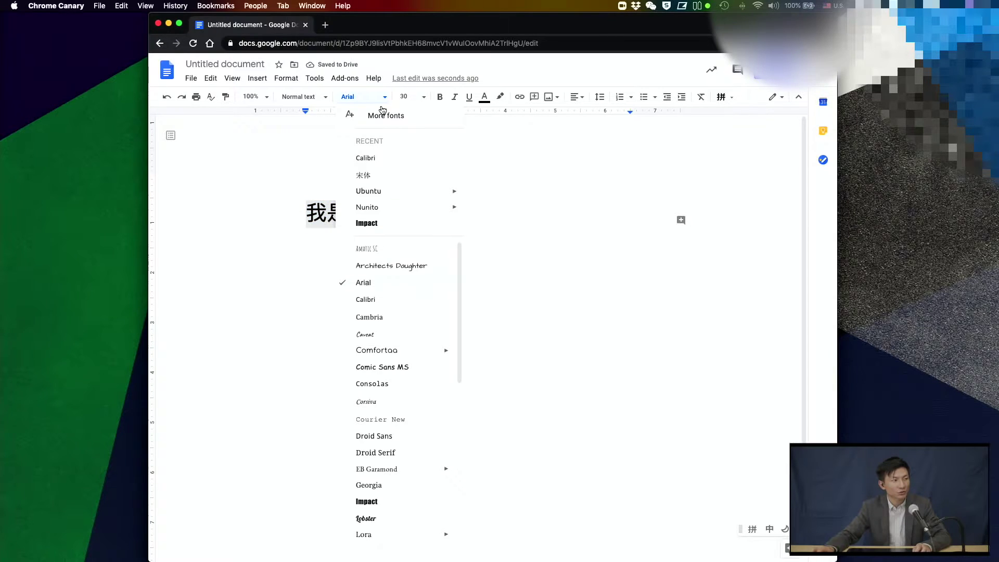
{"action": "scroll", "coordinate": [404, 305], "scroll_direction": "down", "scroll_amount": 5}
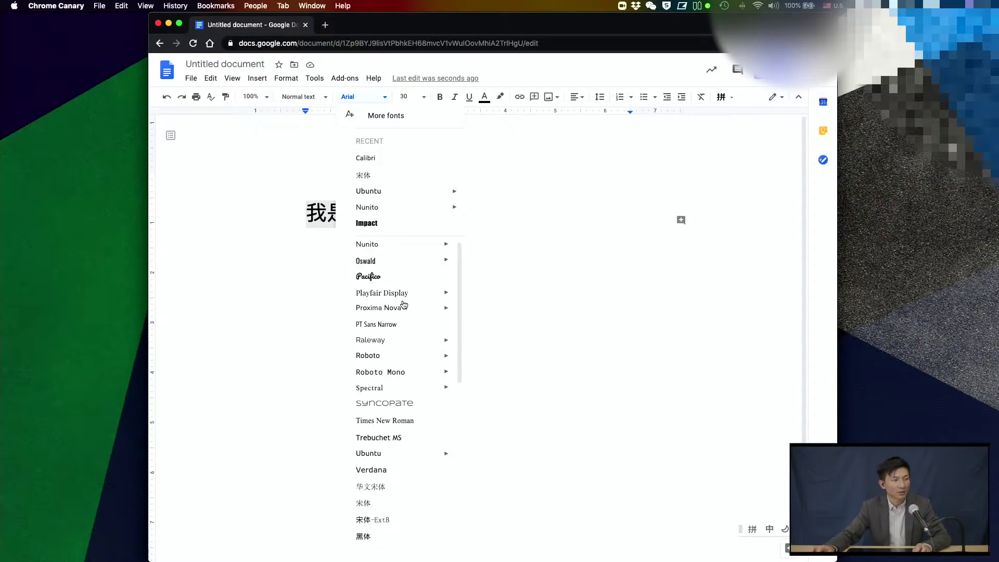
{"action": "mouse_move", "coordinate": [419, 379]}
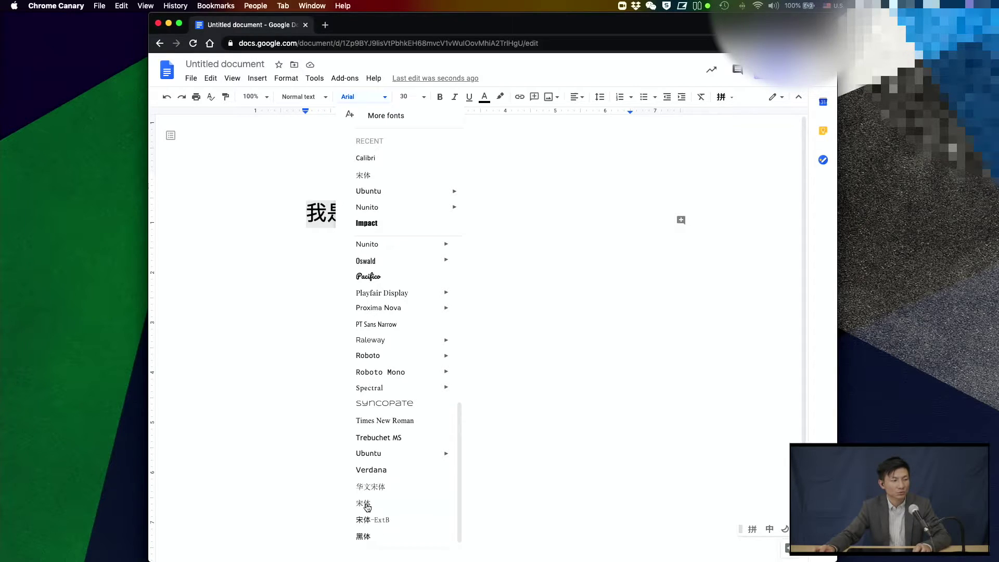
{"action": "left_click", "coordinate": [367, 503]}
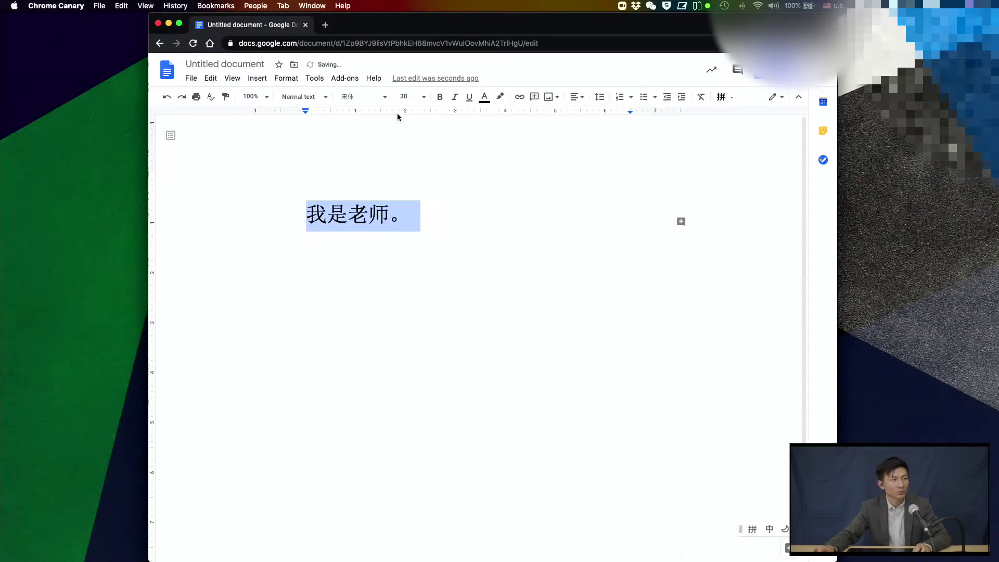
{"action": "left_click", "coordinate": [420, 223]}
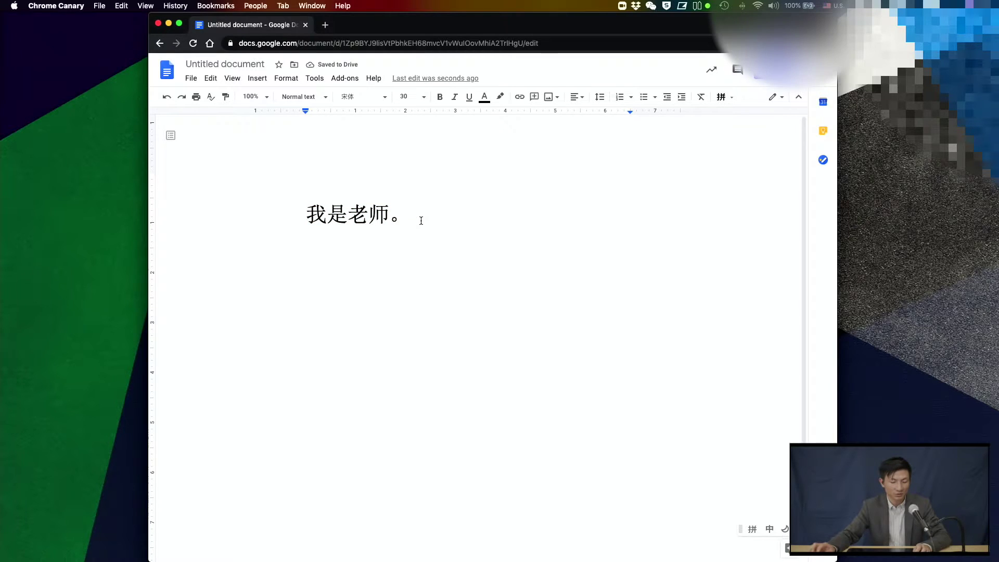
Enter 我 from pinyin 'wo' and 老师 from 'laoshi' on two new lines.
{"action": "key", "text": "Return"}
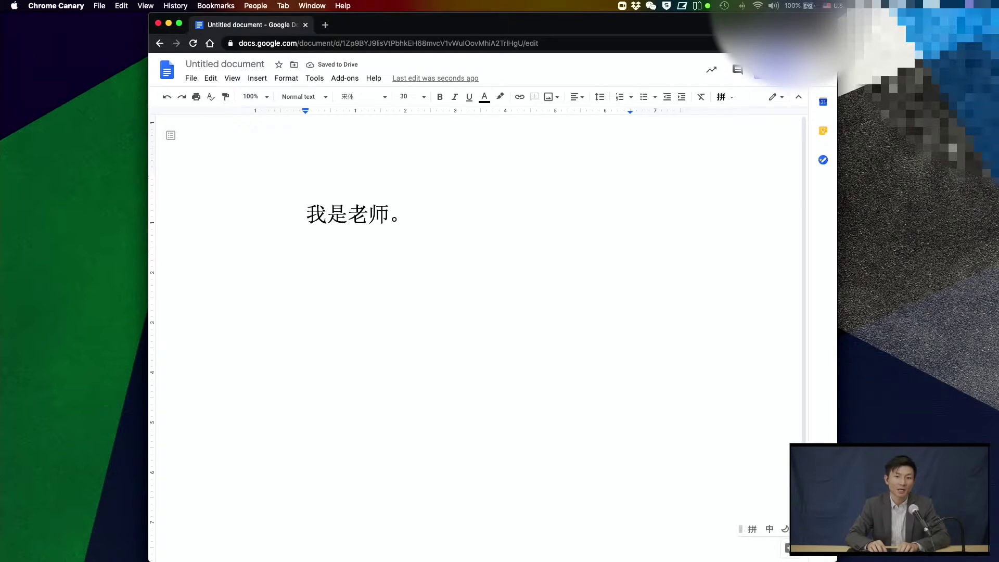
{"action": "type", "text": "wo"}
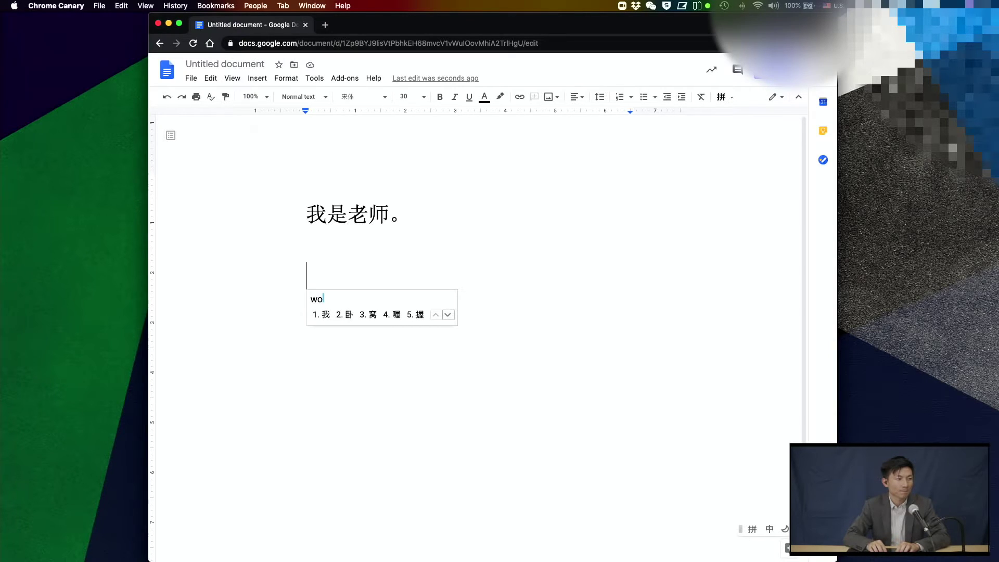
{"action": "key", "text": "space"}
{"action": "key", "text": "Return"}
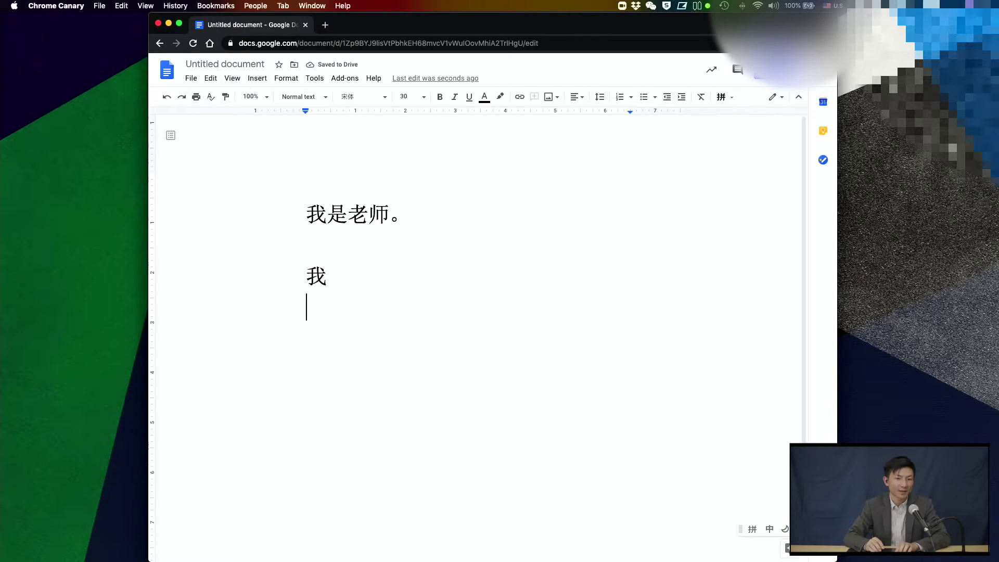
{"action": "type", "text": "la"}
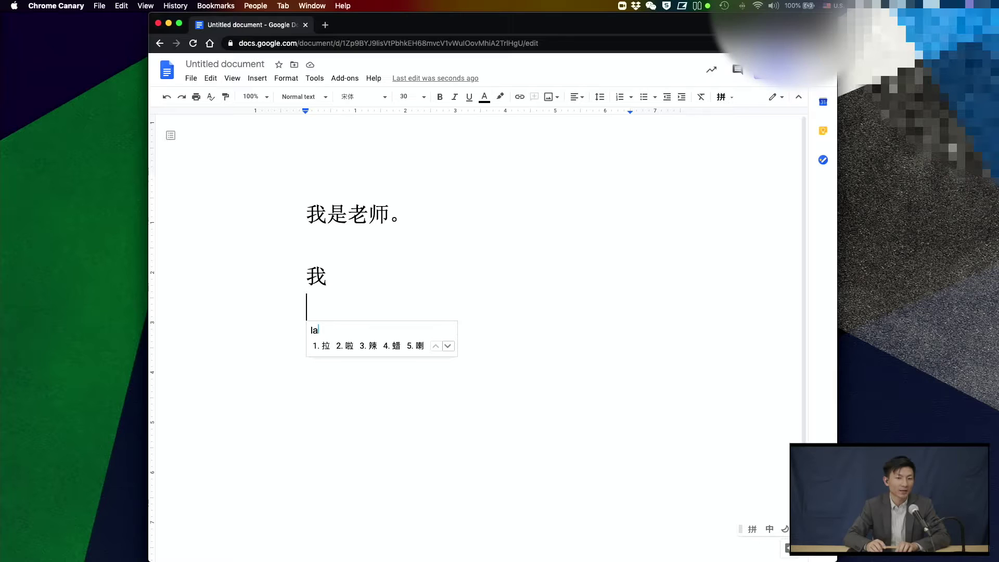
{"action": "type", "text": "osshi"}
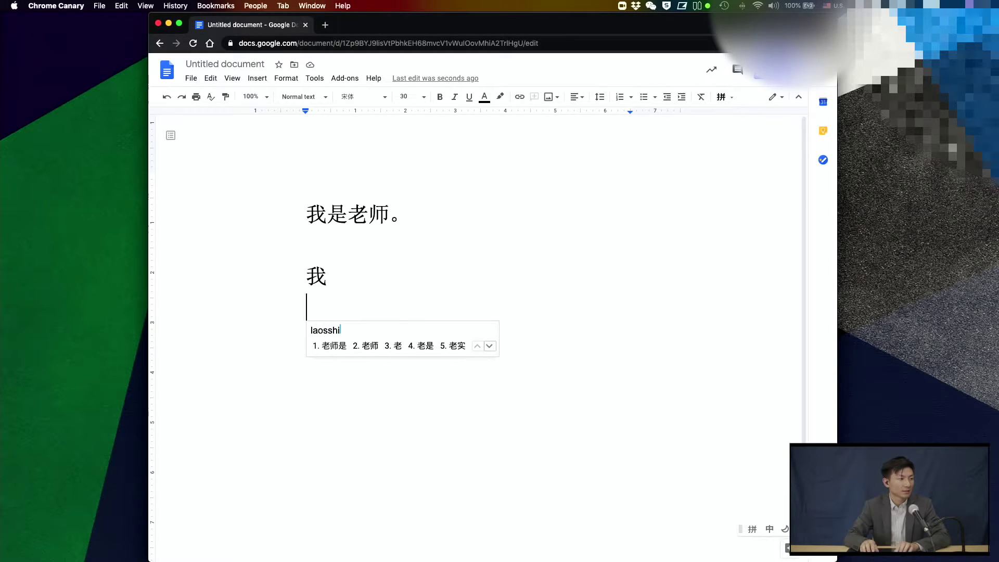
{"action": "key", "text": "BackSpace"}
{"action": "key", "text": "BackSpace"}
{"action": "key", "text": "BackSpace"}
{"action": "type", "text": "hi"}
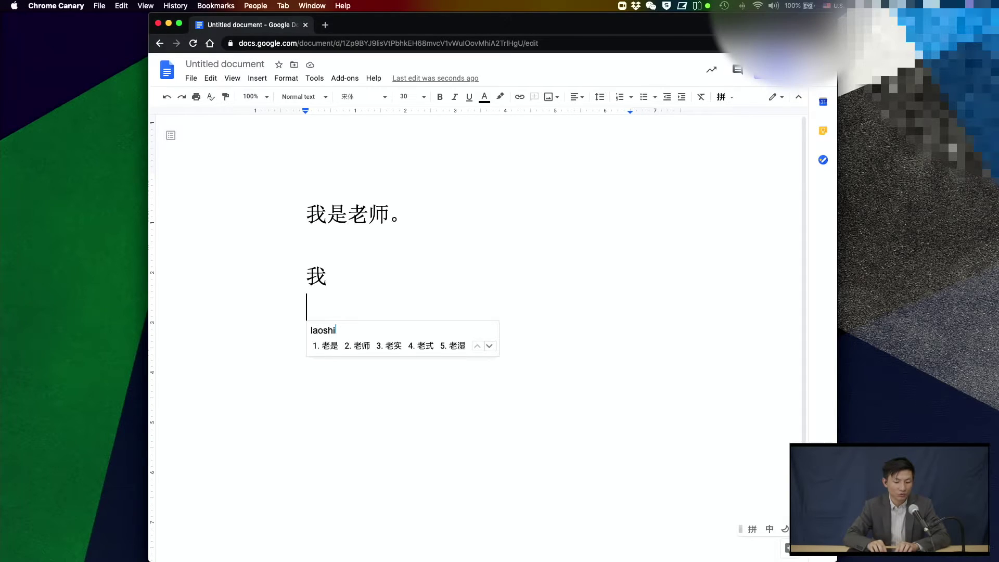
{"action": "key", "text": "2"}
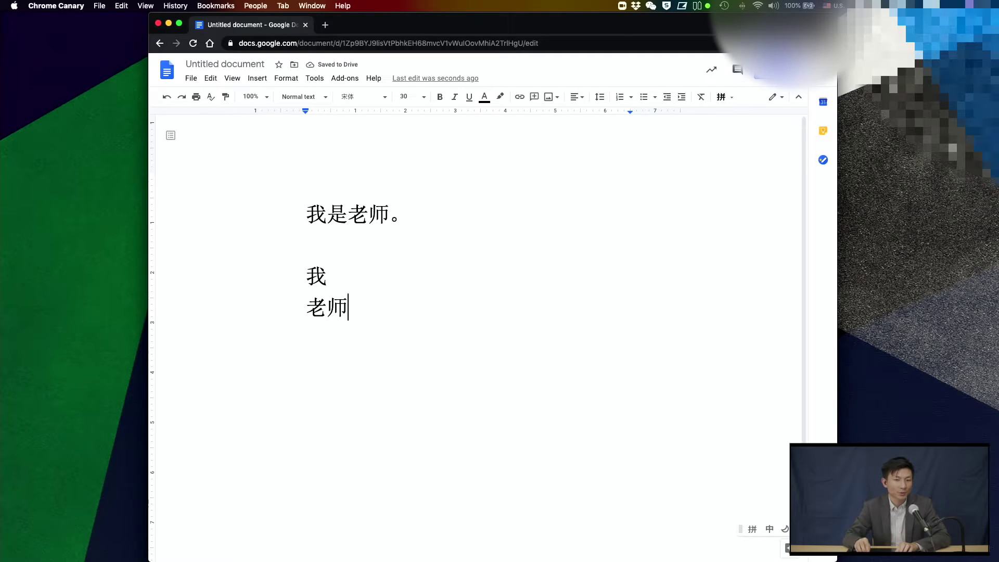
{"action": "key", "text": "Return"}
{"action": "key", "text": "Return"}
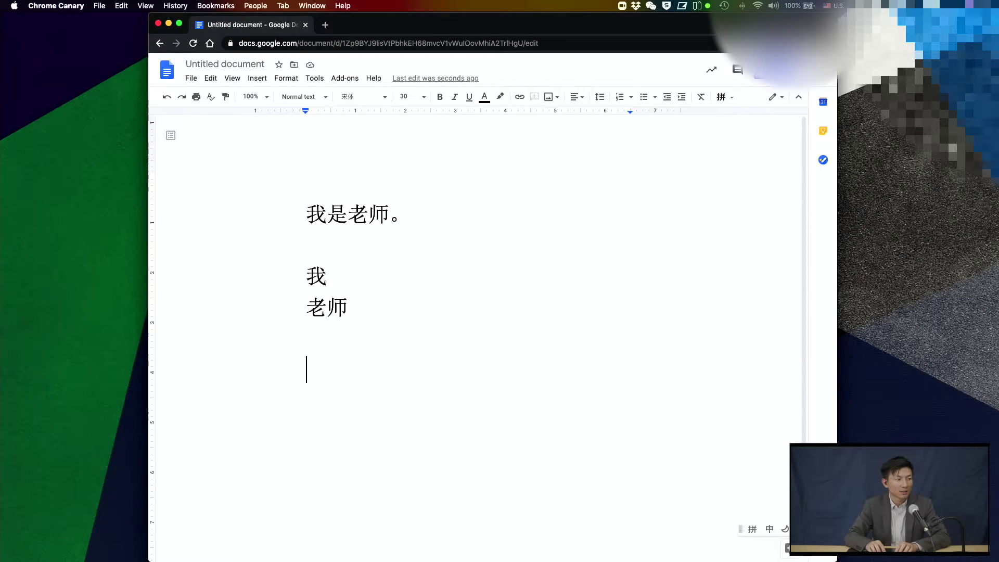
Enter 老师 by committing 老 from 'lao' and 师 from 'shi', then start a new line.
{"action": "type", "text": "lao"}
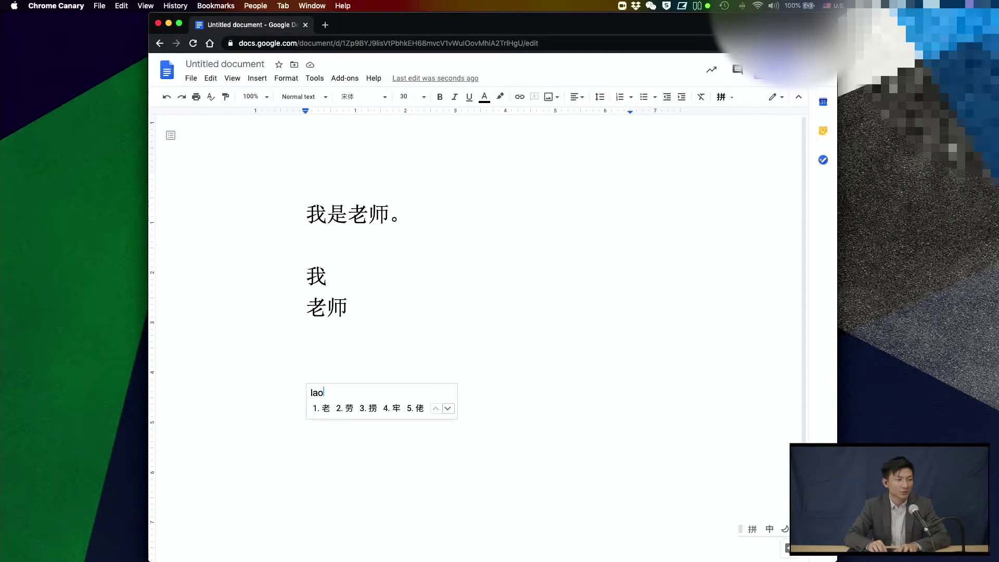
{"action": "key", "text": "space"}
{"action": "type", "text": "shi"}
{"action": "key", "text": "space"}
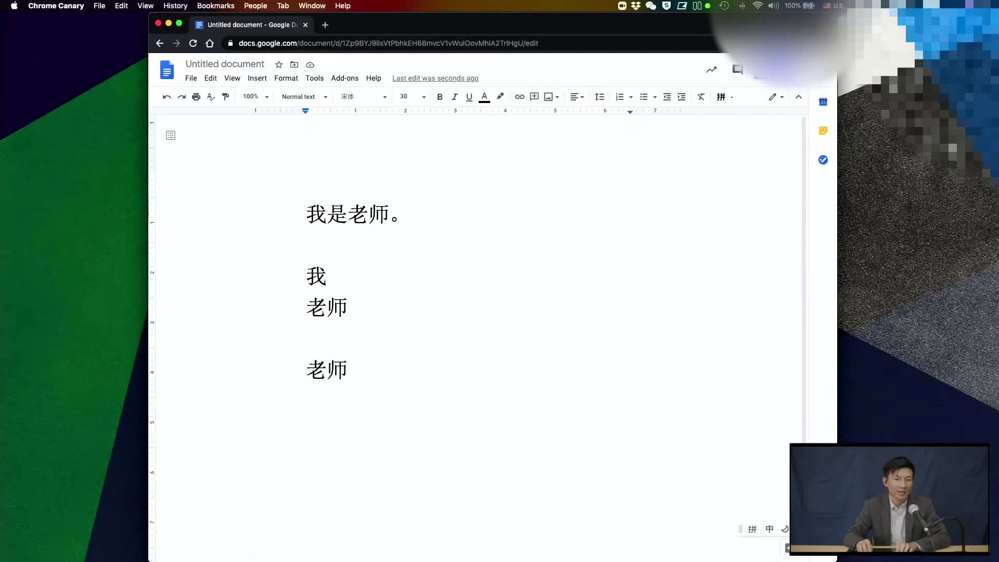
{"action": "key", "text": "Return"}
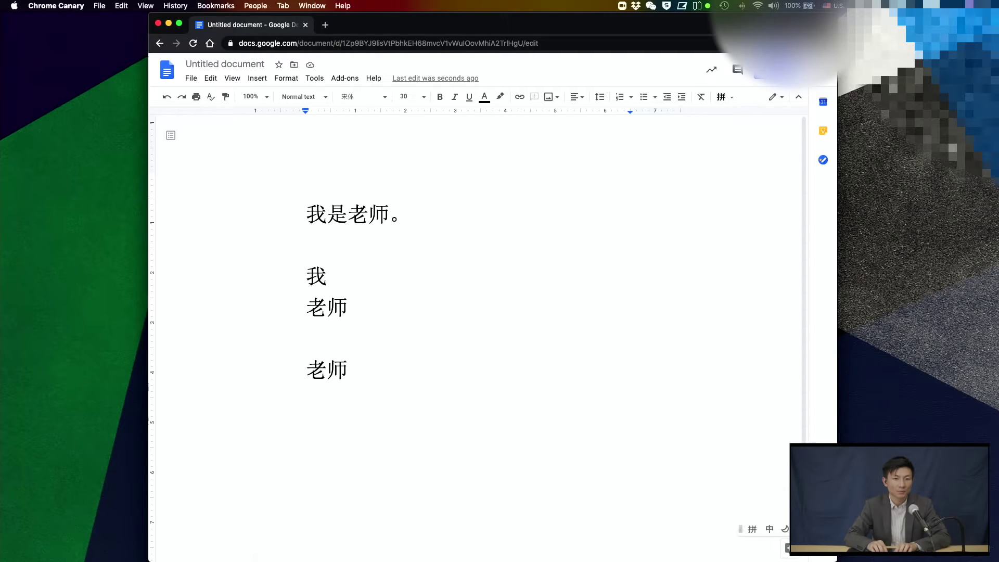
Page through the 'guo' pinyin candidates, commit 瘪, and start a fresh line.
{"action": "type", "text": "guo"}
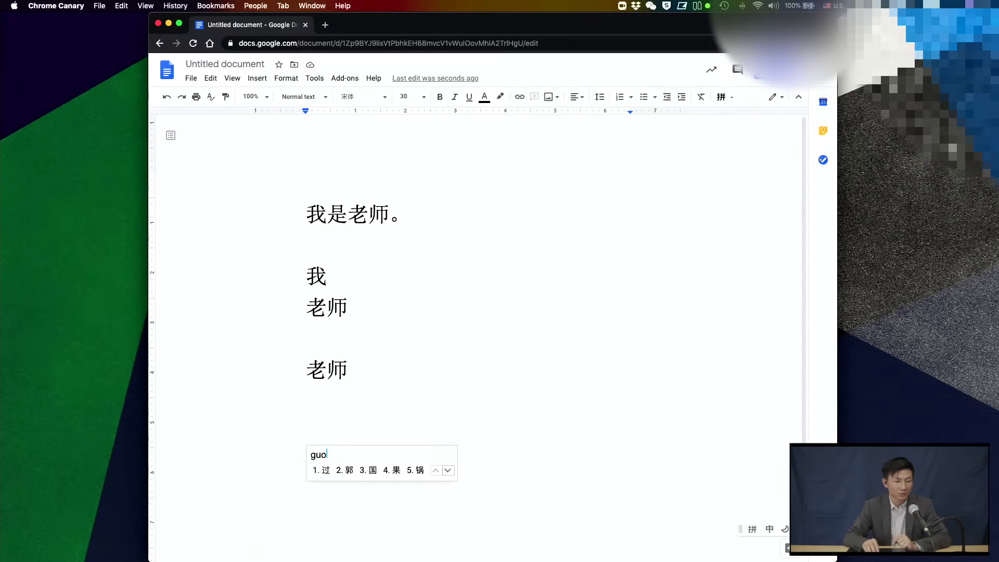
{"action": "key", "text": "Page_Down"}
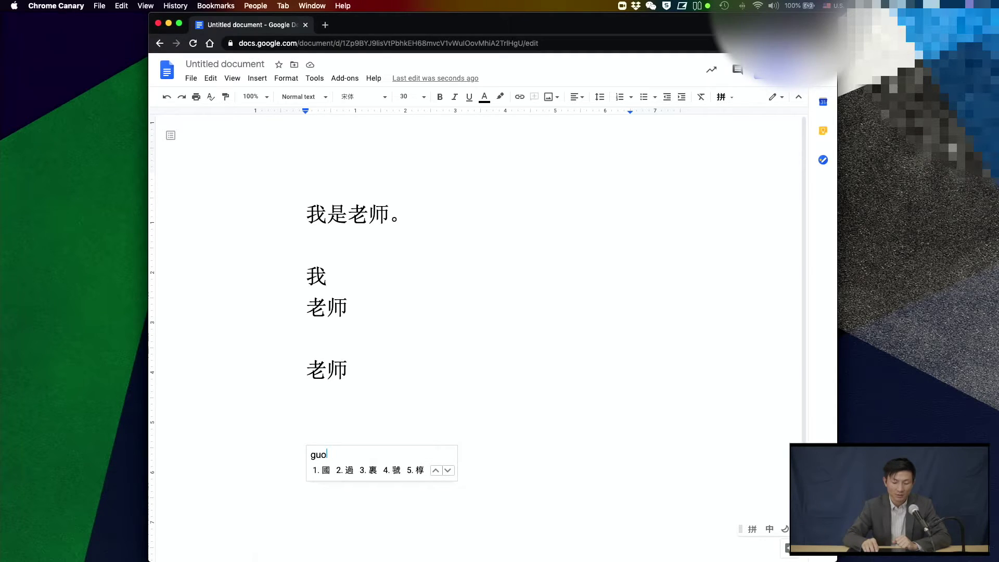
{"action": "key", "text": "Page_Down"}
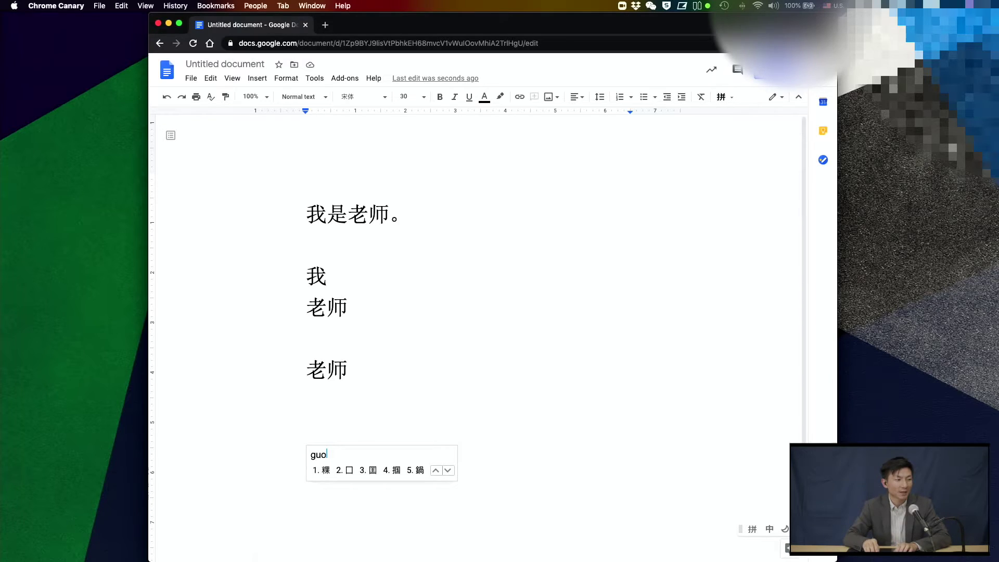
{"action": "key", "text": "Page_Down"}
{"action": "key", "text": "Page_Up"}
{"action": "key", "text": "Page_Up"}
{"action": "key", "text": "Page_Down"}
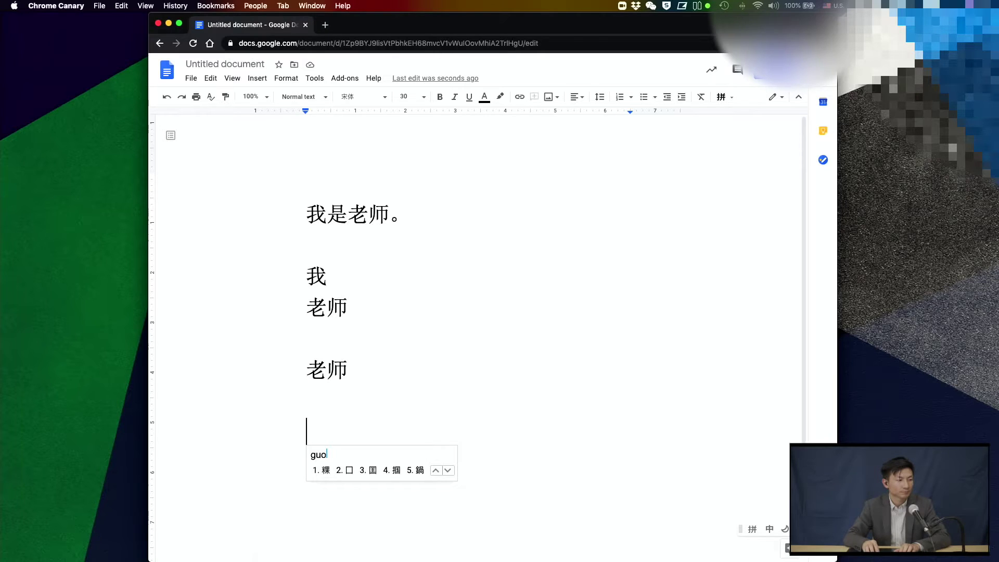
{"action": "key", "text": "Page_Down"}
{"action": "key", "text": "Page_Down"}
{"action": "key", "text": "Page_Down"}
{"action": "key", "text": "Page_Down"}
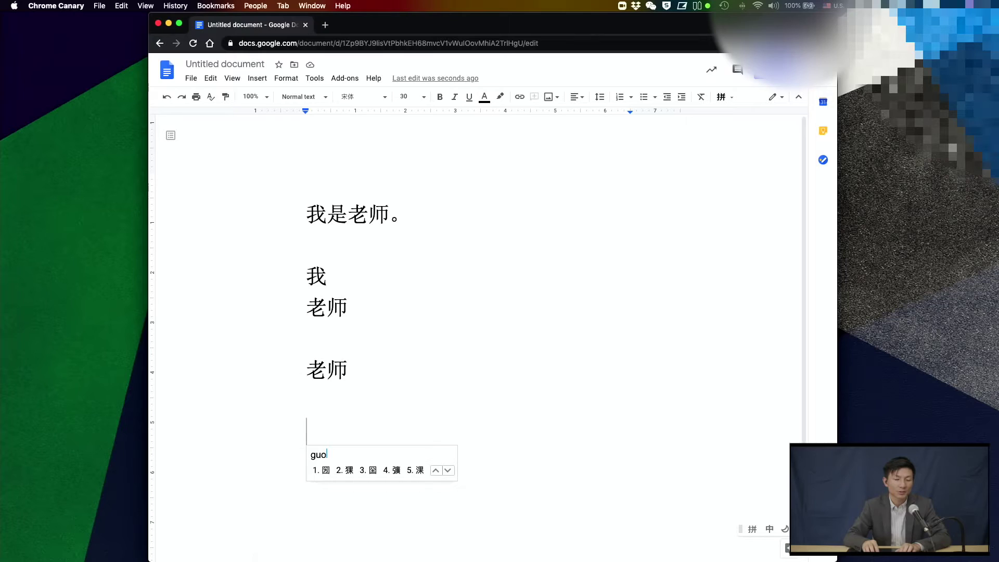
{"action": "key", "text": "Page_Down"}
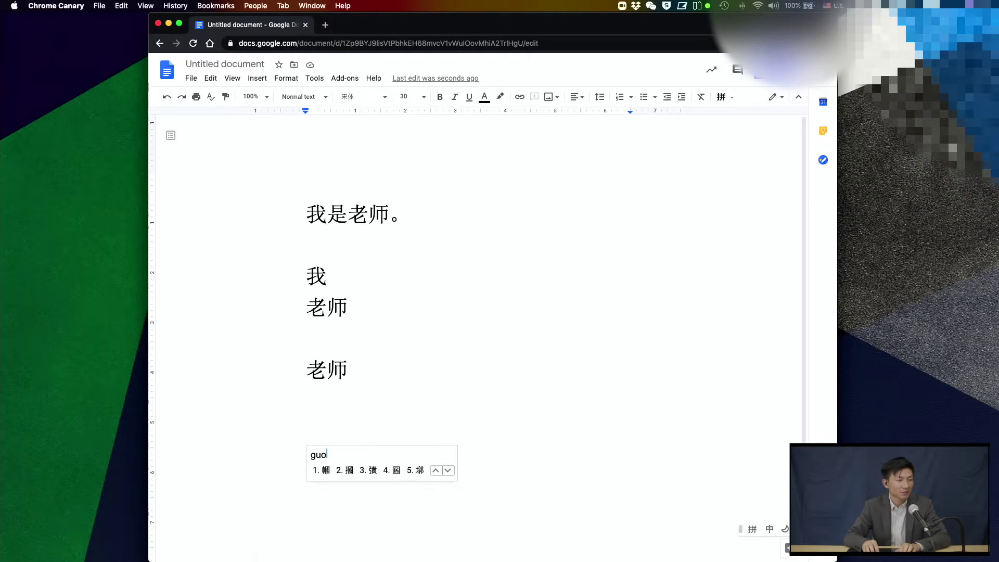
{"action": "key", "text": "Page_Down"}
{"action": "key", "text": "Page_Down"}
{"action": "key", "text": "space"}
{"action": "key", "text": "Return"}
{"action": "key", "text": "Return"}
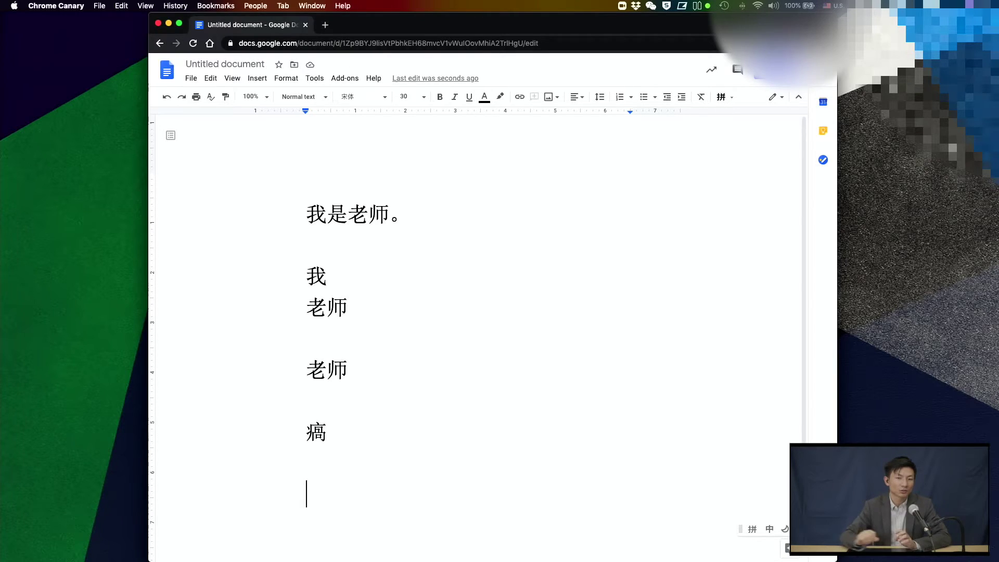
Insert an empty line above 我是老师。 and switch the input mode to English.
{"action": "left_click", "coordinate": [305, 214]}
{"action": "key", "text": "Return"}
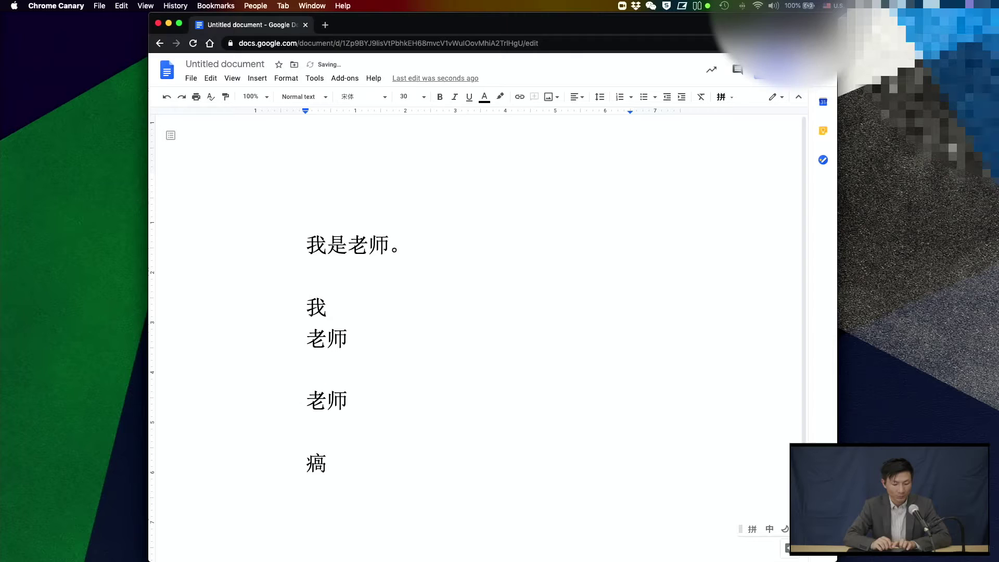
{"action": "key", "text": "shift"}
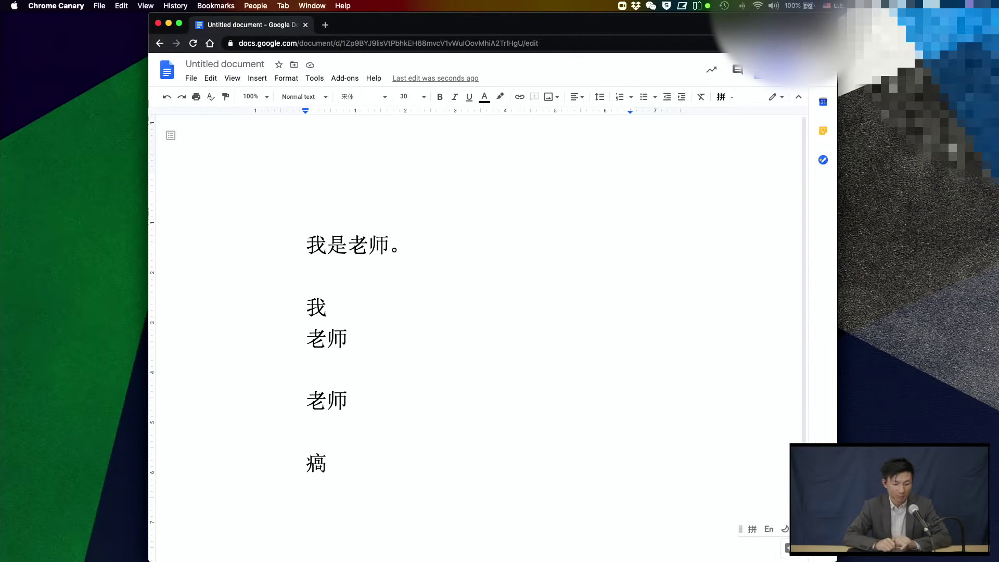
{"action": "key", "text": "shift"}
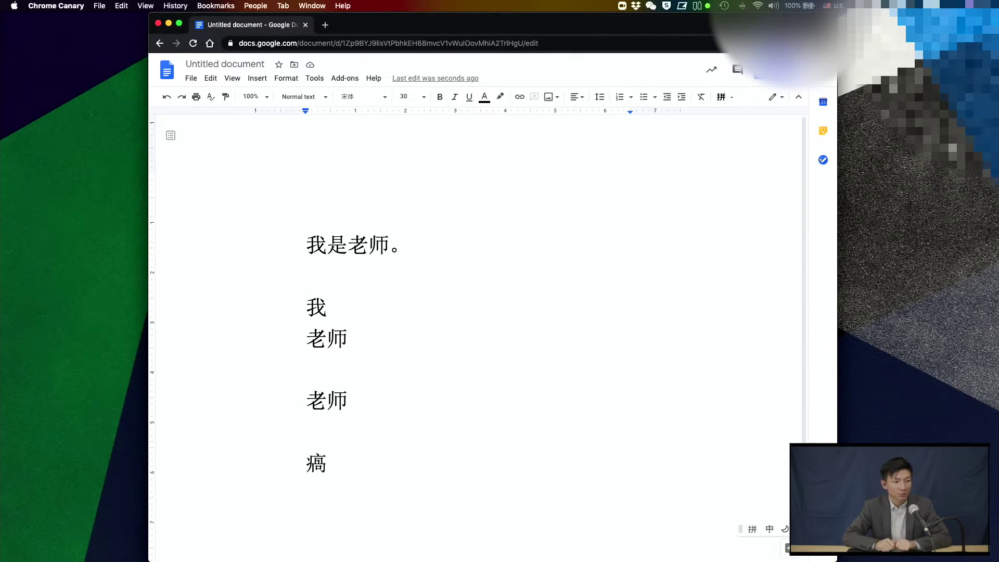
{"action": "key", "text": "shift"}
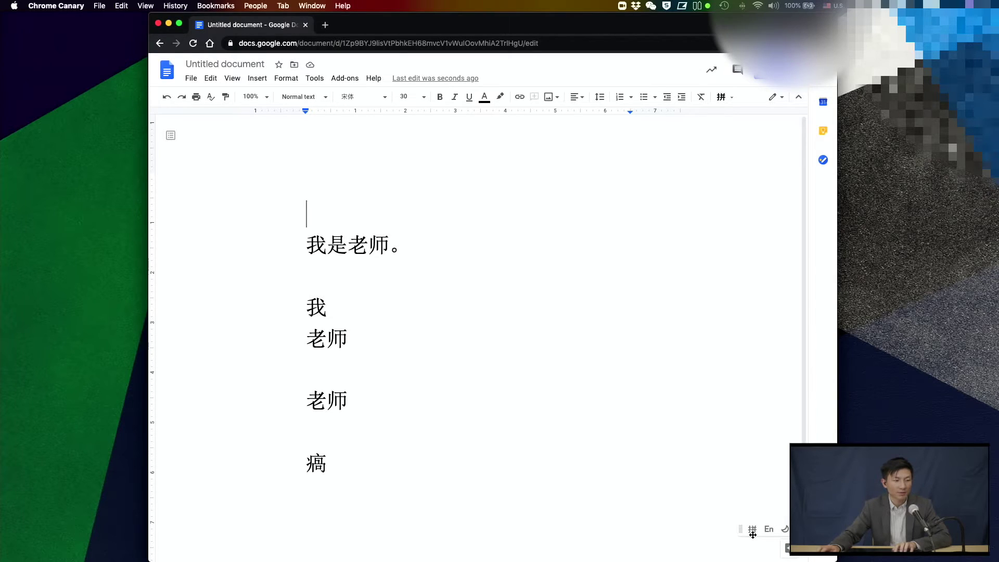
{"action": "left_click", "coordinate": [770, 533]}
{"action": "left_click", "coordinate": [770, 530]}
{"action": "left_click", "coordinate": [770, 531]}
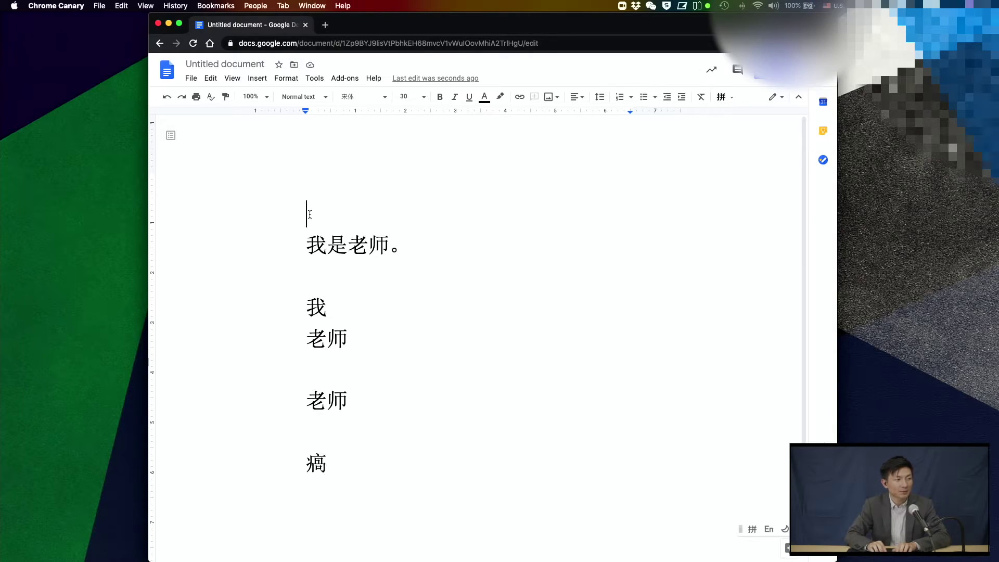
Type 'wo shi lao shi', dismiss the capitalization suggestion, and select the o in wo.
{"action": "type", "text": "wo shi "}
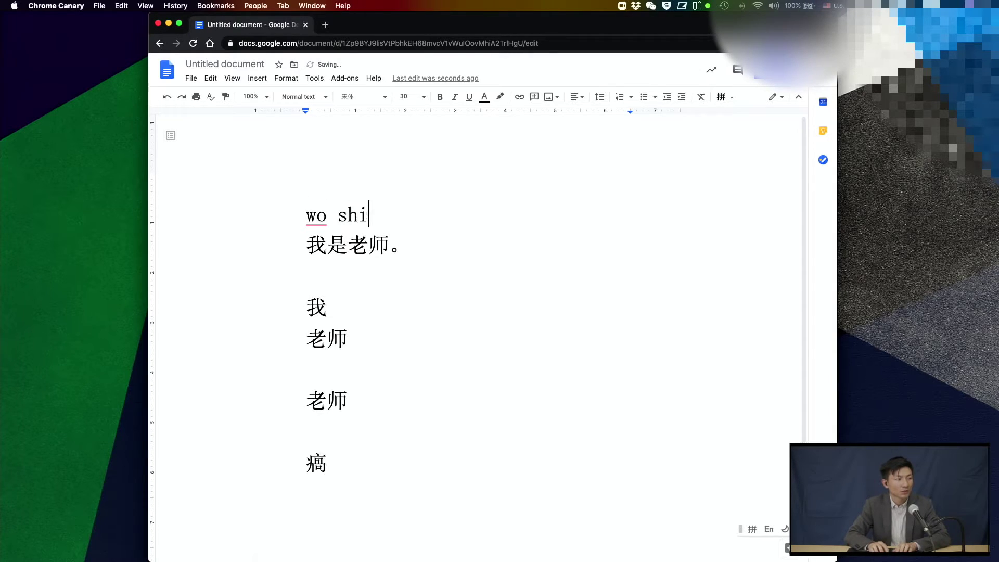
{"action": "type", "text": "lao shi"}
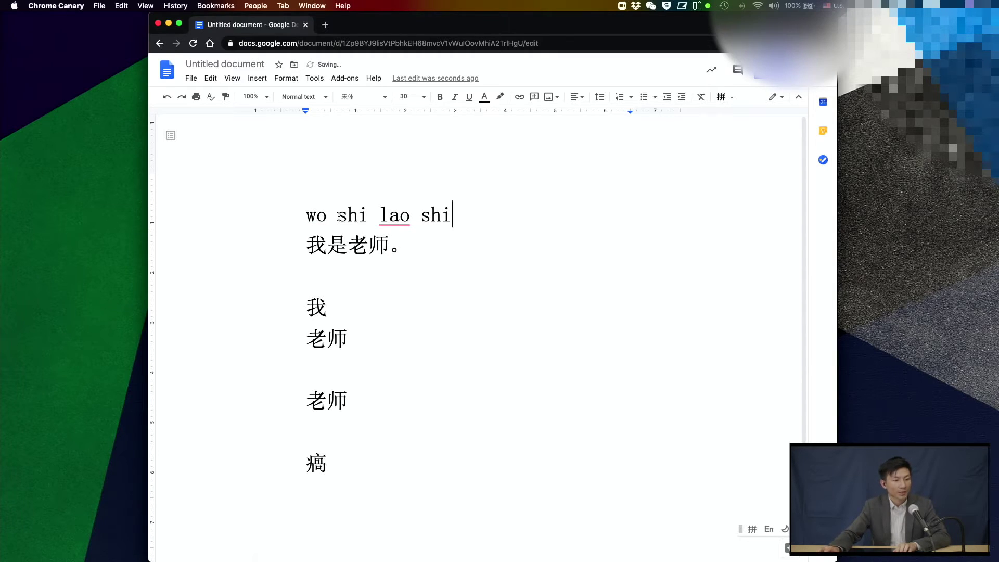
{"action": "mouse_move", "coordinate": [394, 216]}
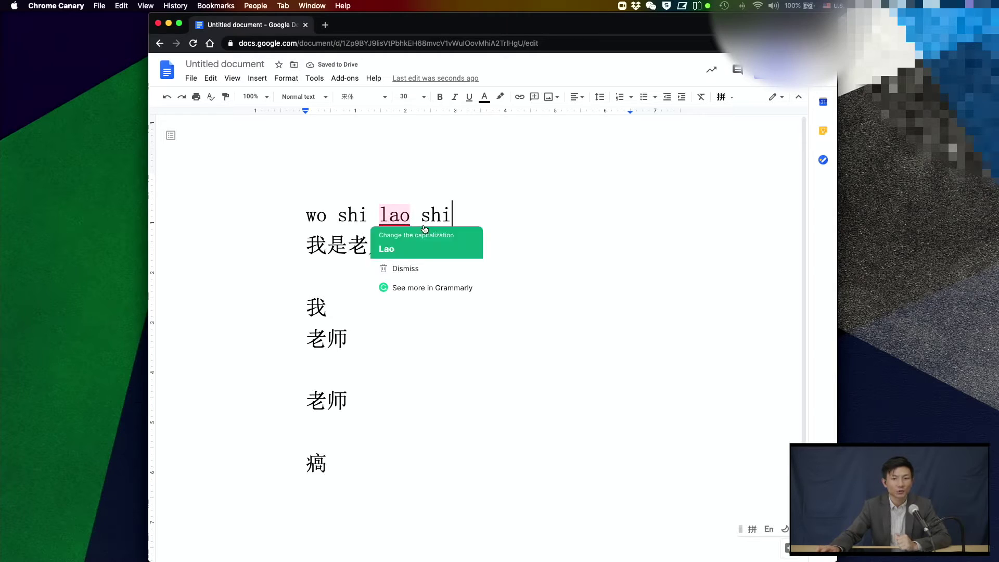
{"action": "left_click", "coordinate": [565, 245]}
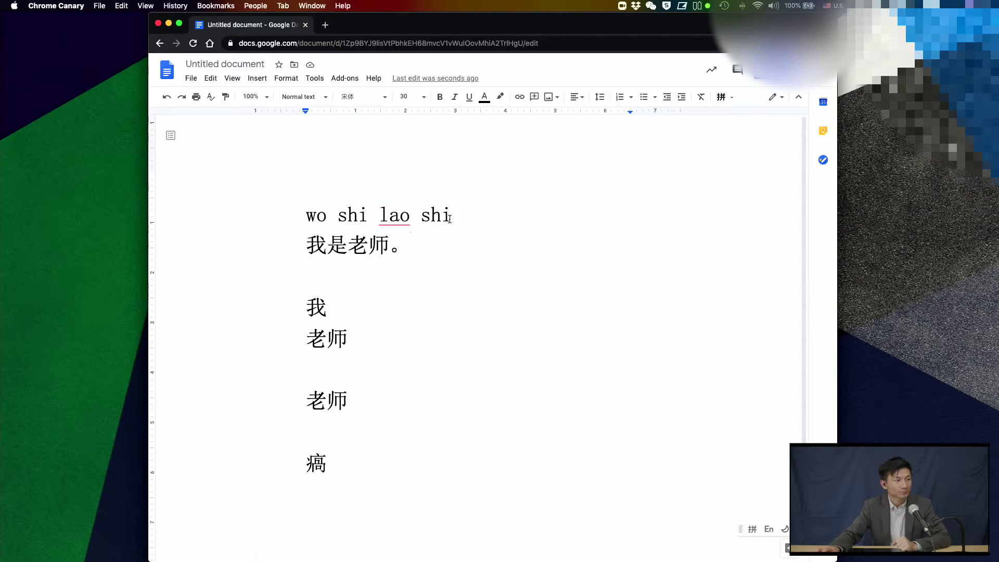
{"action": "left_click", "coordinate": [322, 209]}
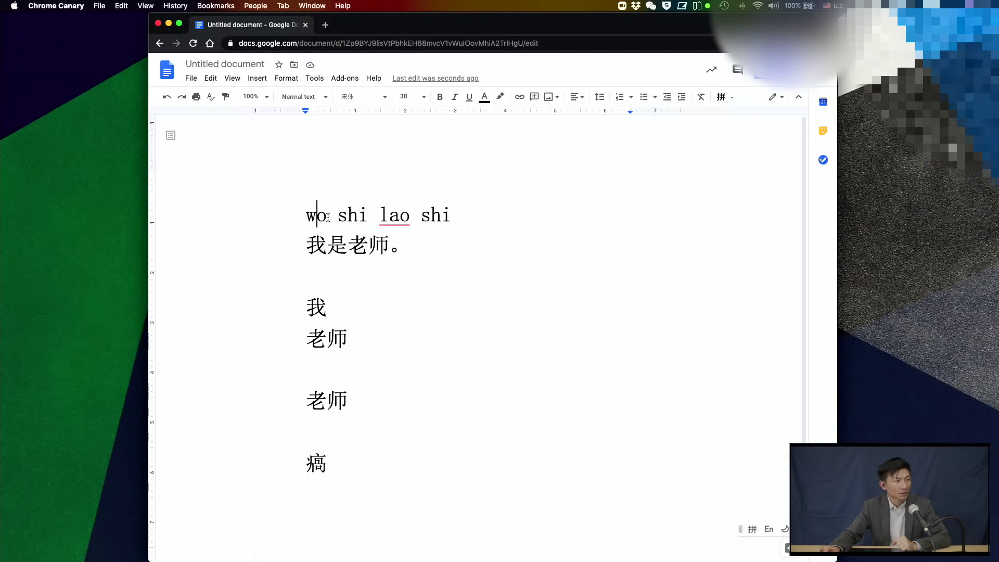
{"action": "left_click_drag", "start_coordinate": [328, 216], "coordinate": [320, 216]}
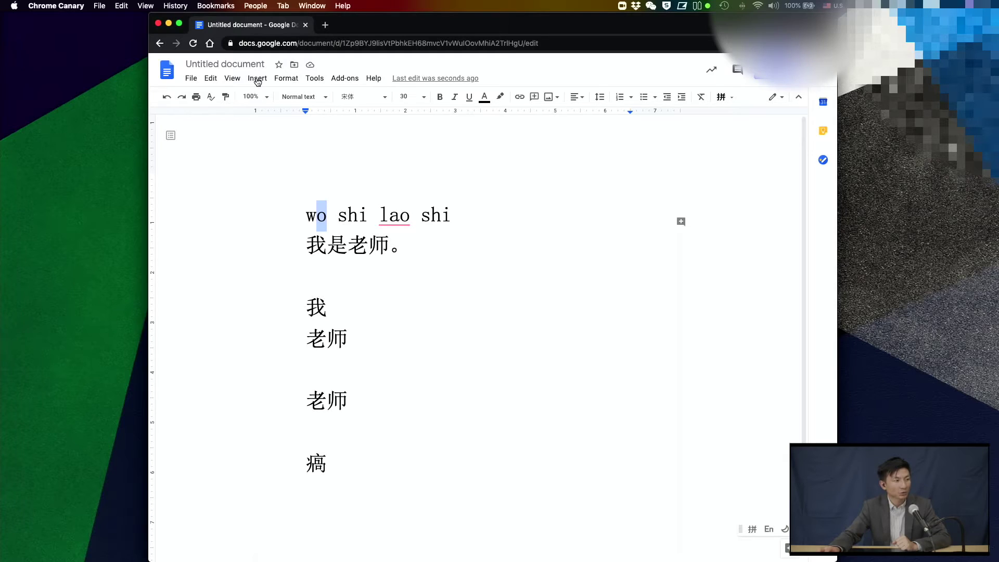
Replace the o in wo with ǒ by drawing it in Insert > Special characters.
{"action": "left_click", "coordinate": [257, 79]}
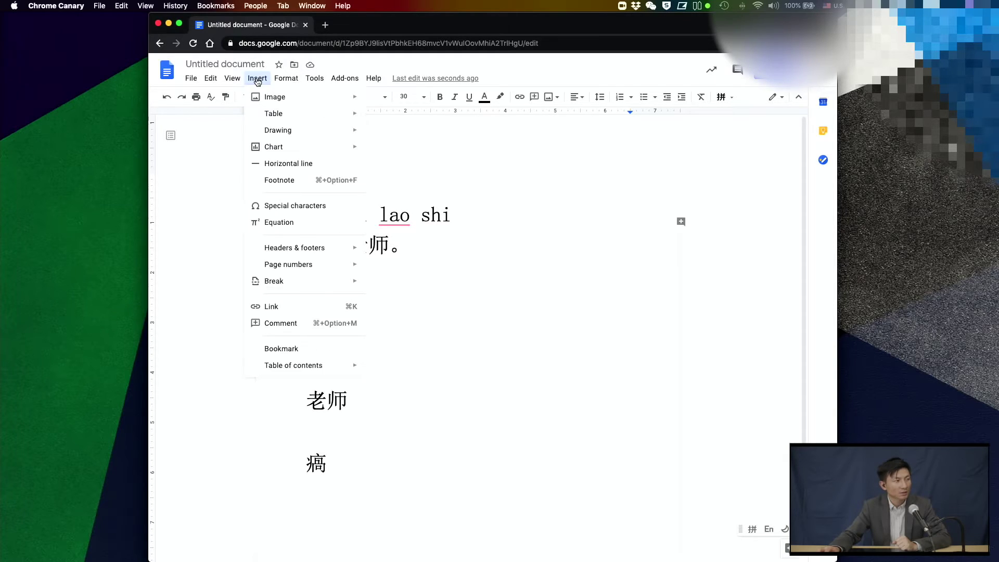
{"action": "left_click", "coordinate": [300, 207]}
{"action": "left_click", "coordinate": [444, 354]}
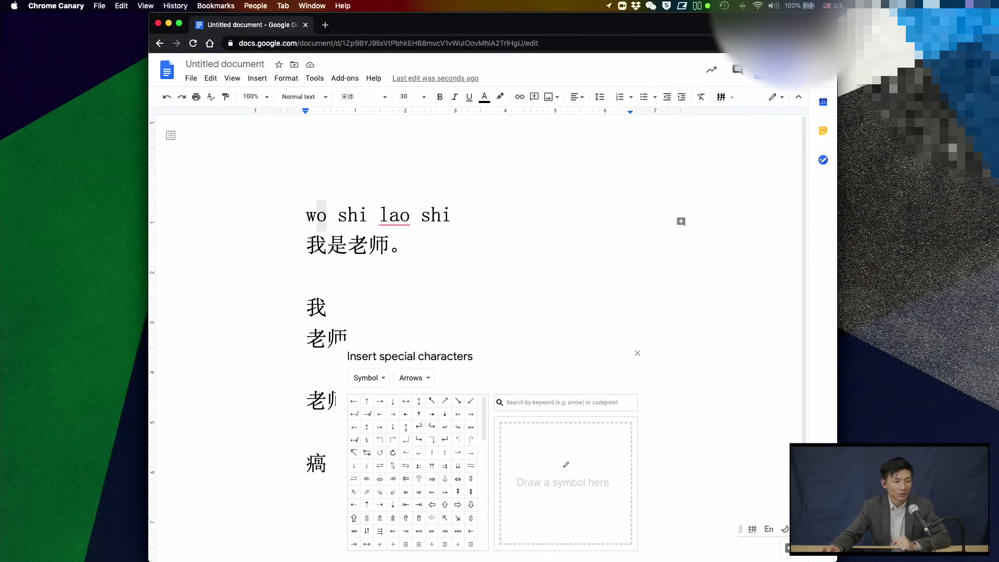
{"action": "mouse_move", "coordinate": [564, 465]}
{"action": "left_mouse_down"}
{"action": "mouse_move", "coordinate": [554, 471]}
{"action": "mouse_move", "coordinate": [561, 497]}
{"action": "mouse_move", "coordinate": [590, 478]}
{"action": "mouse_move", "coordinate": [565, 465]}
{"action": "left_mouse_up"}
{"action": "mouse_move", "coordinate": [552, 430]}
{"action": "left_mouse_down"}
{"action": "mouse_move", "coordinate": [553, 446]}
{"action": "mouse_move", "coordinate": [578, 430]}
{"action": "left_mouse_up"}
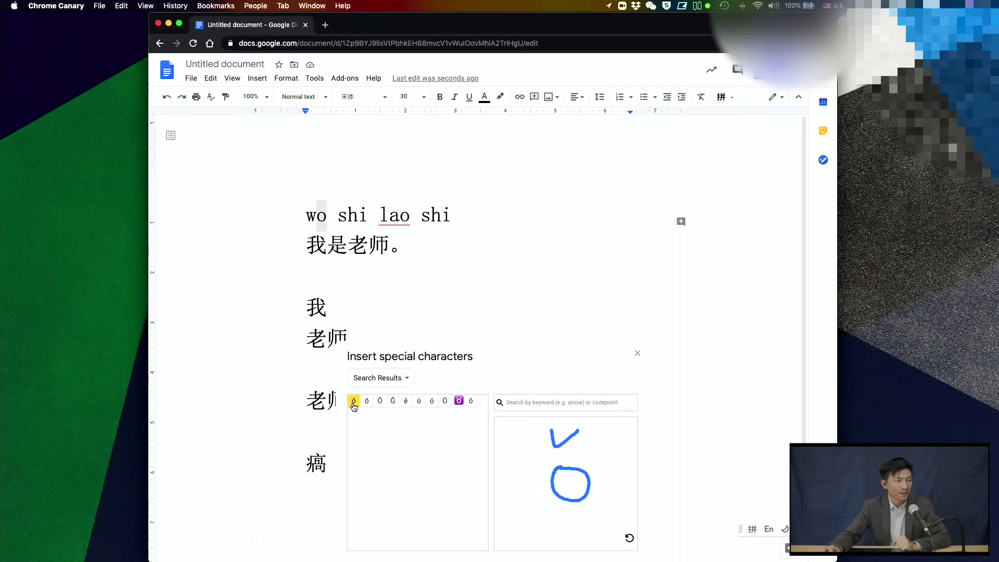
{"action": "mouse_move", "coordinate": [353, 404]}
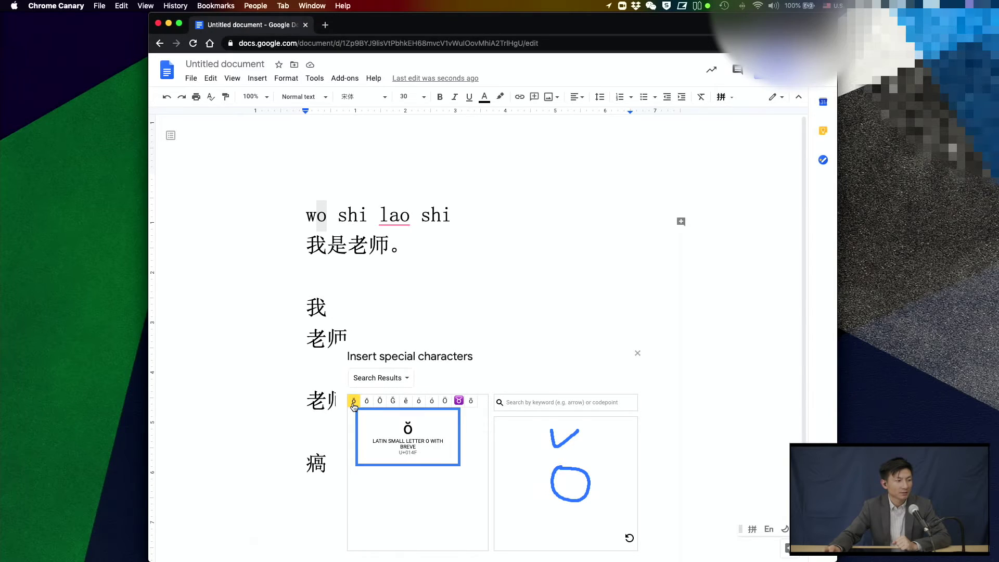
{"action": "left_click", "coordinate": [353, 402]}
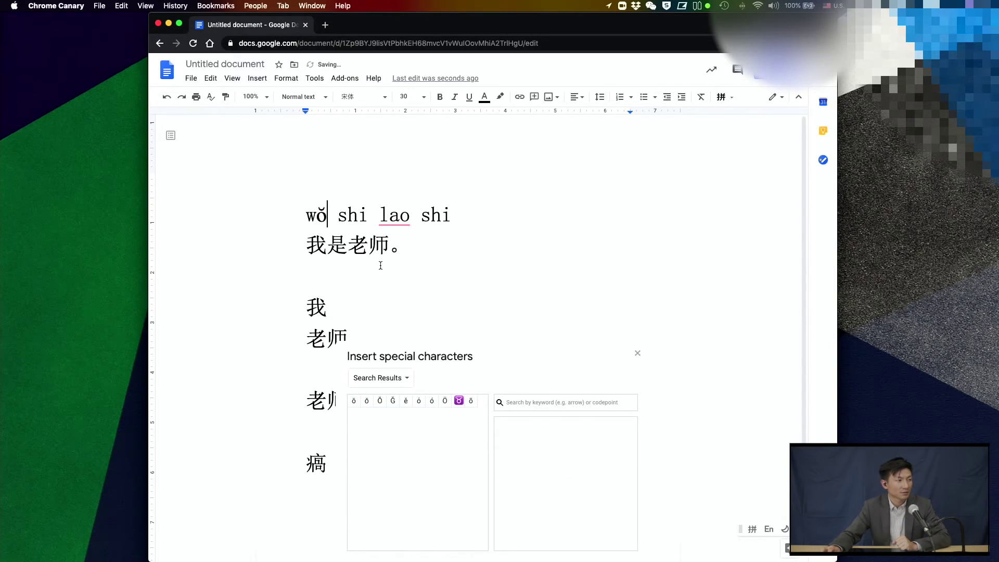
{"action": "mouse_move", "coordinate": [366, 407]}
{"action": "left_click_drag", "start_coordinate": [323, 211], "coordinate": [315, 210]}
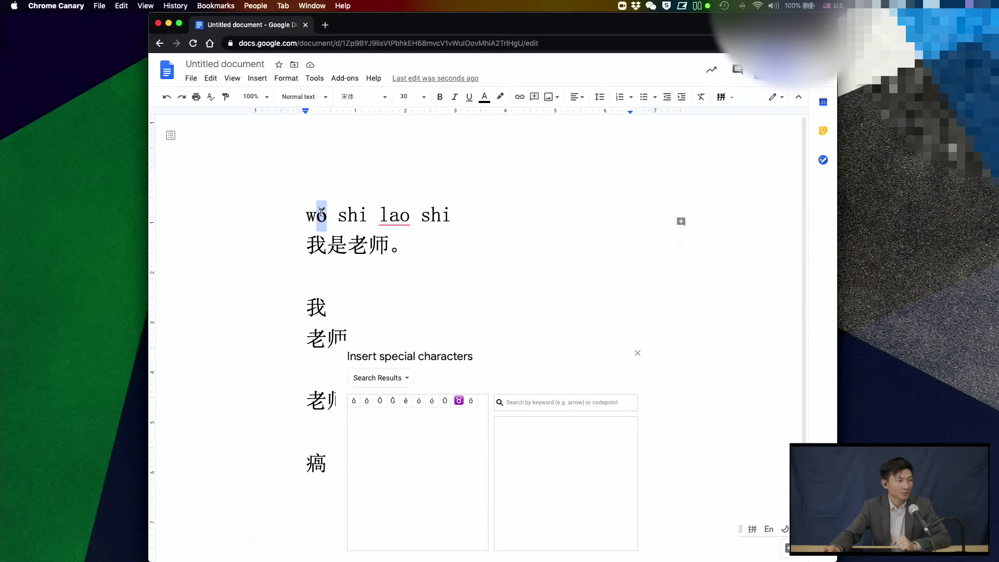
{"action": "left_click", "coordinate": [366, 402]}
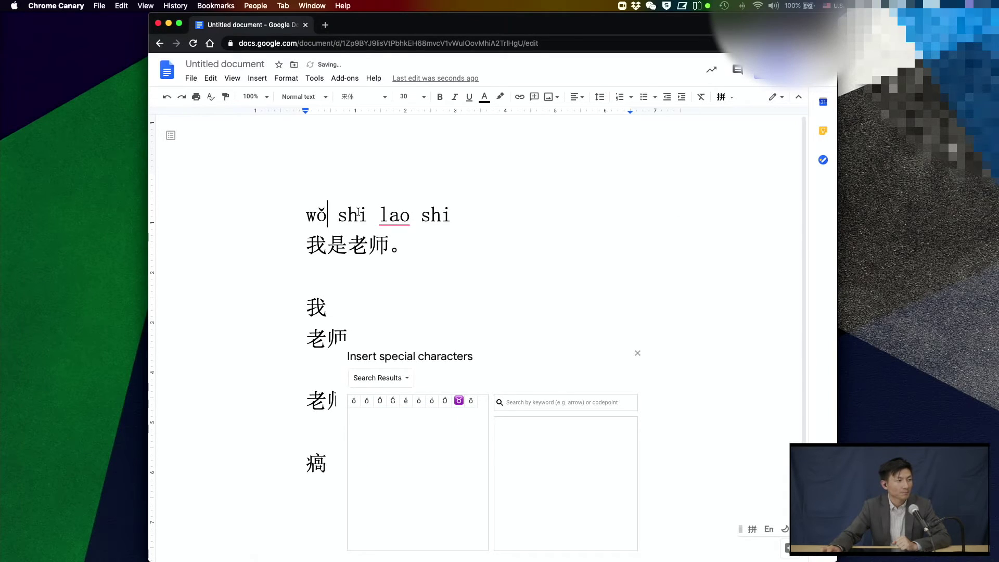
Replace the i in shi with ì by drawing it in the special characters pad.
{"action": "left_click_drag", "start_coordinate": [358, 212], "coordinate": [369, 213]}
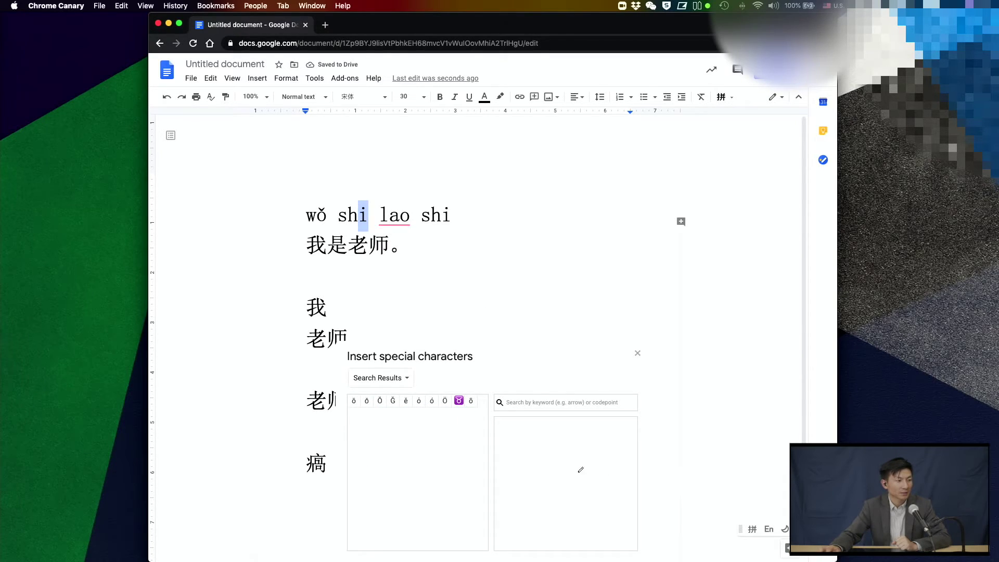
{"action": "left_click_drag", "start_coordinate": [570, 458], "coordinate": [567, 500]}
{"action": "left_click_drag", "start_coordinate": [558, 422], "coordinate": [573, 435]}
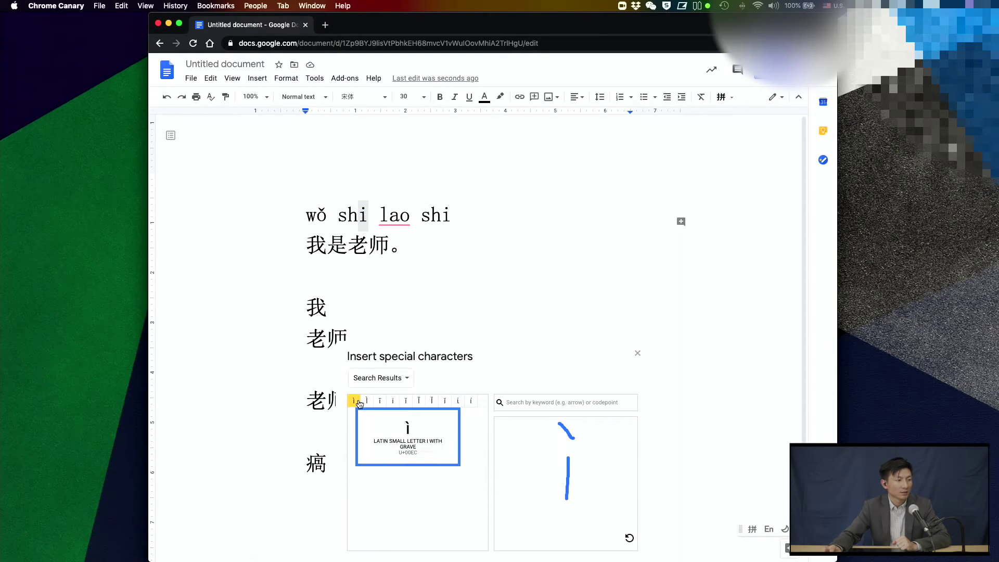
{"action": "left_click", "coordinate": [359, 403]}
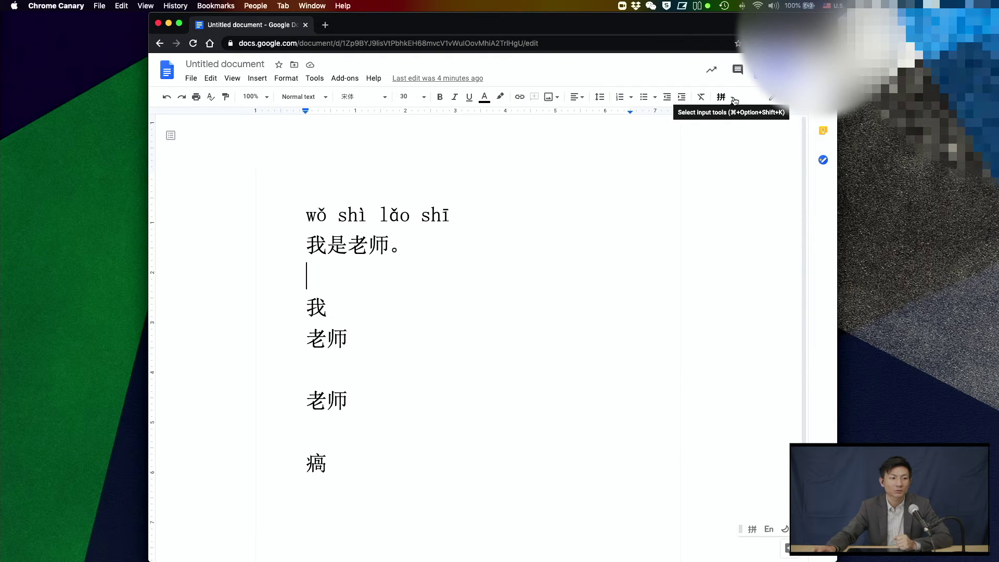
Switch the input tool to 中文(简体) handwriting.
{"action": "left_click", "coordinate": [734, 100]}
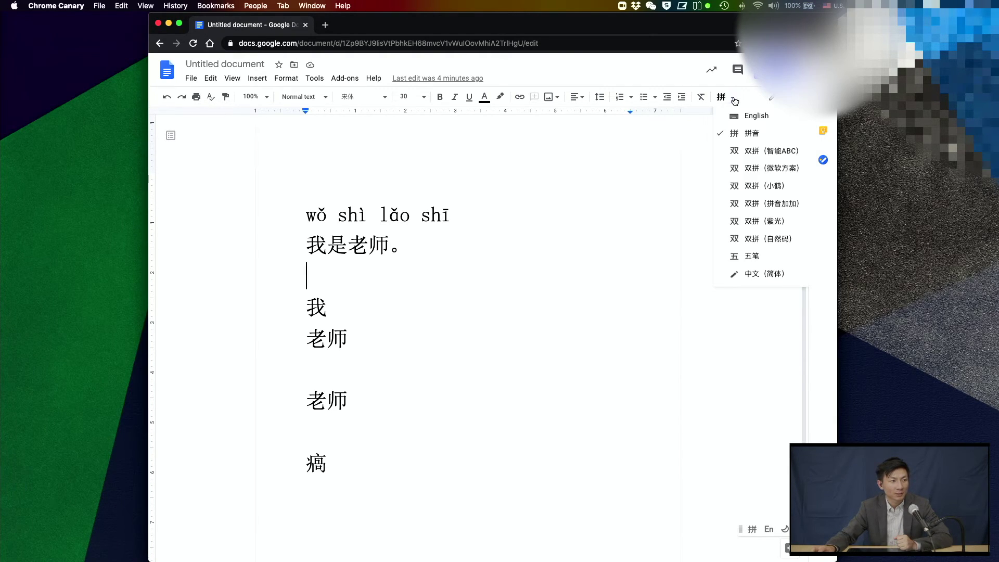
{"action": "left_click", "coordinate": [761, 276]}
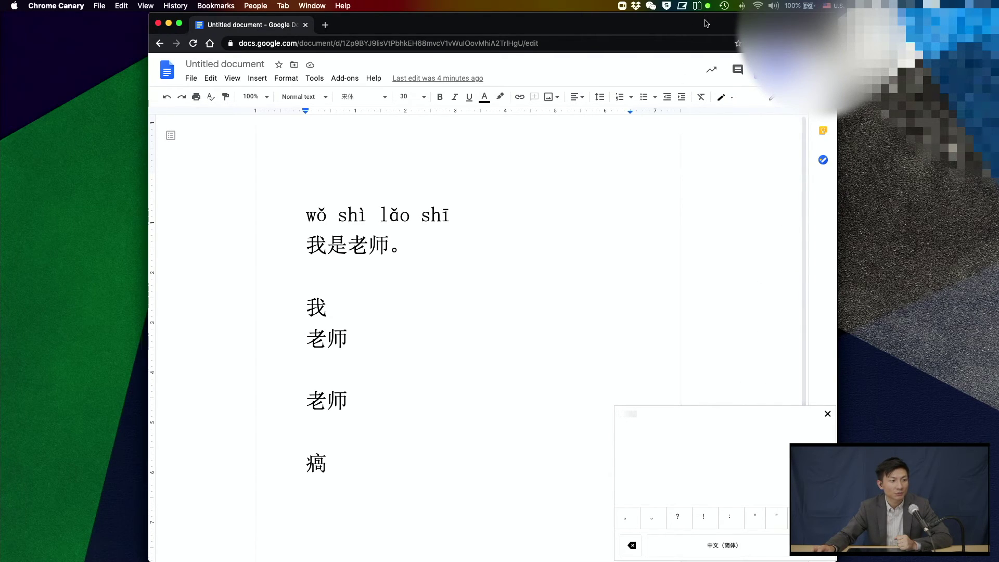
{"action": "left_click_drag", "start_coordinate": [705, 22], "coordinate": [638, 22]}
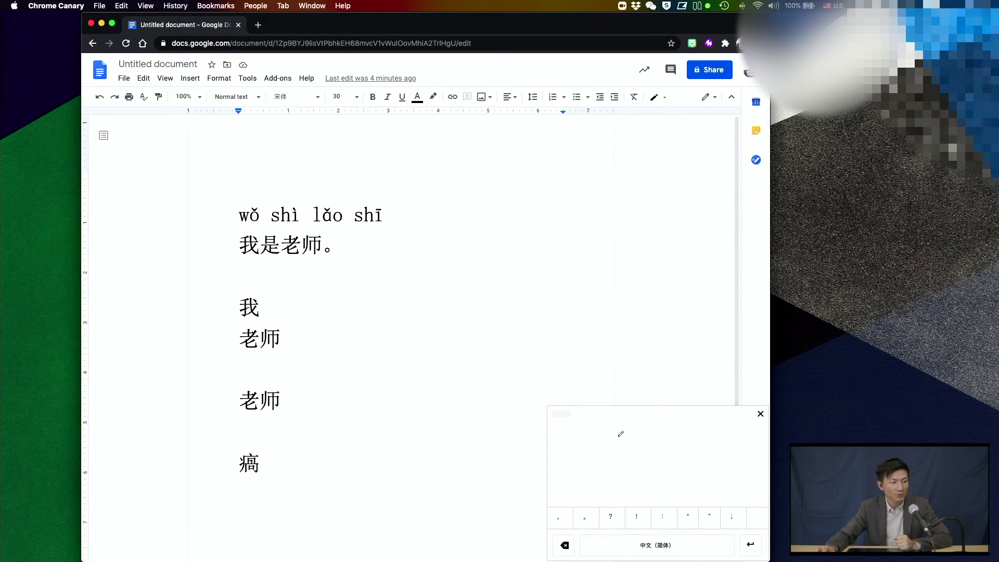
Handwrite 中 and insert it on the empty line, then draw 文 in the panel.
{"action": "mouse_move", "coordinate": [617, 435]}
{"action": "left_mouse_down"}
{"action": "mouse_move", "coordinate": [621, 467]}
{"action": "mouse_move", "coordinate": [674, 436]}
{"action": "mouse_move", "coordinate": [664, 461]}
{"action": "mouse_move", "coordinate": [632, 461]}
{"action": "mouse_move", "coordinate": [666, 458]}
{"action": "left_mouse_up"}
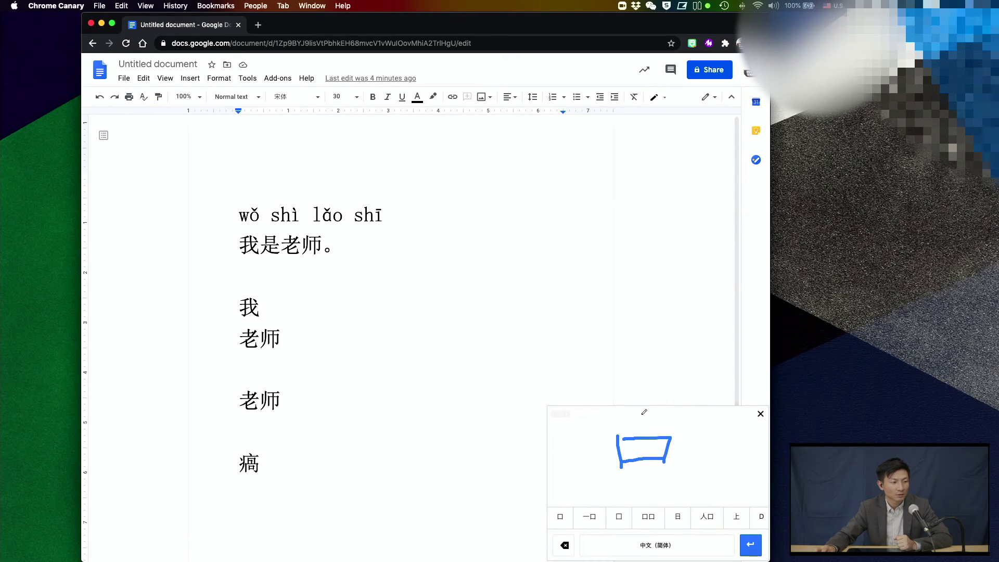
{"action": "left_click_drag", "start_coordinate": [640, 411], "coordinate": [641, 494]}
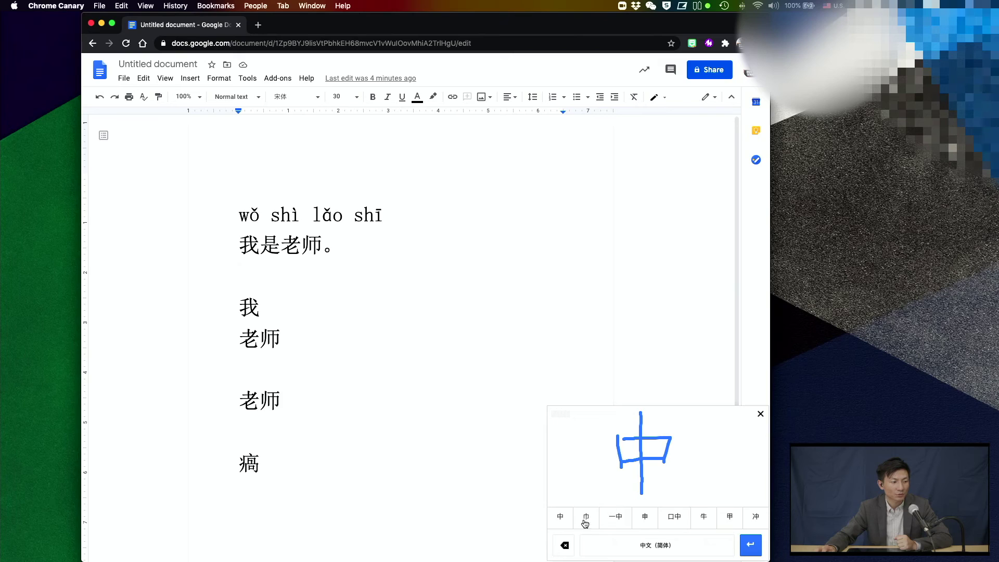
{"action": "left_click", "coordinate": [561, 518]}
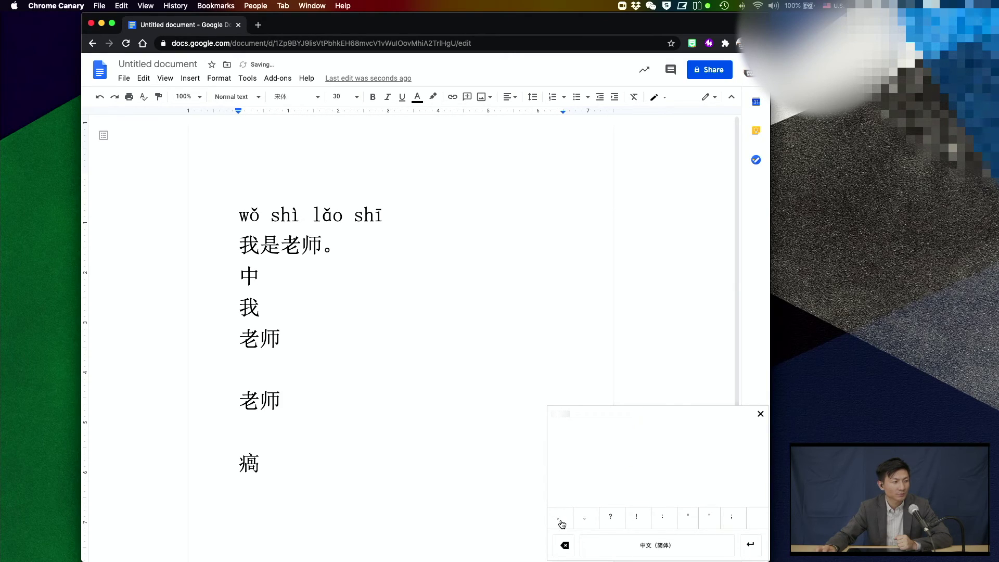
{"action": "mouse_move", "coordinate": [639, 416]}
{"action": "left_mouse_down"}
{"action": "mouse_move", "coordinate": [646, 442]}
{"action": "mouse_move", "coordinate": [666, 436]}
{"action": "mouse_move", "coordinate": [618, 486]}
{"action": "left_mouse_up"}
{"action": "left_click_drag", "start_coordinate": [628, 449], "coordinate": [681, 473]}
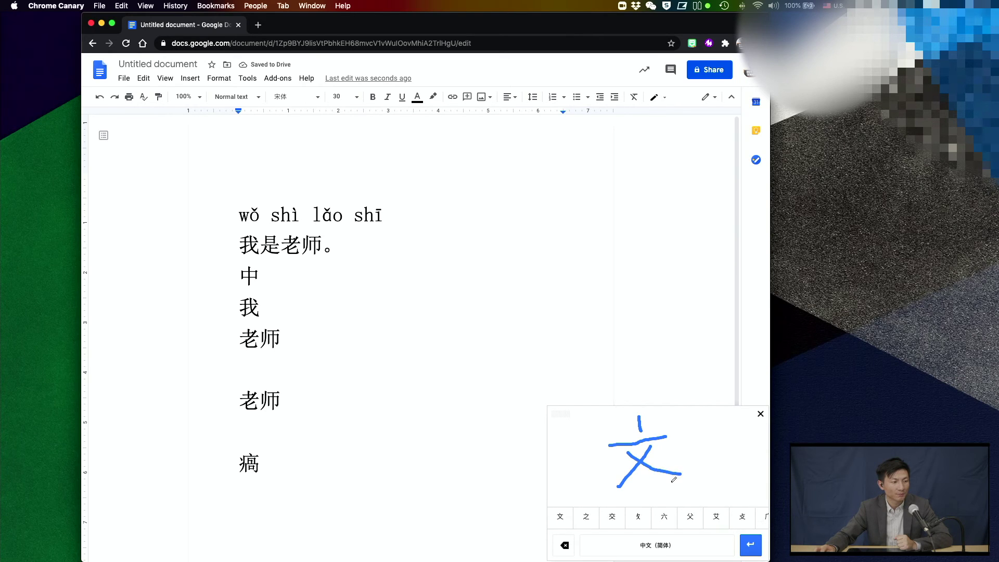